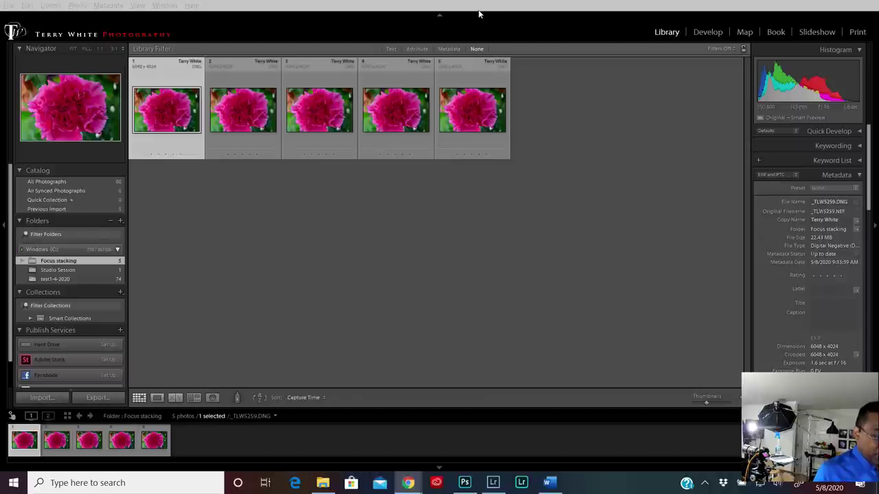
- Start a tethered capture session named Macro-PMC with start number 1
left_click(327, 195)
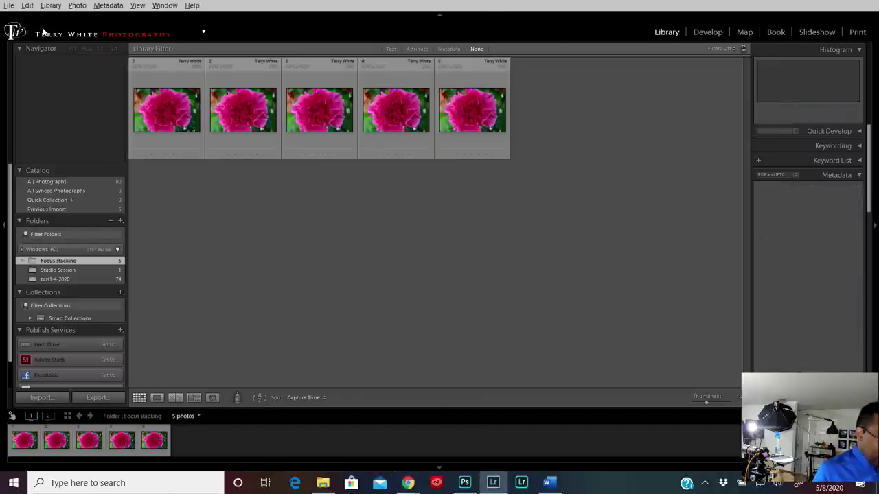
left_click(8, 5)
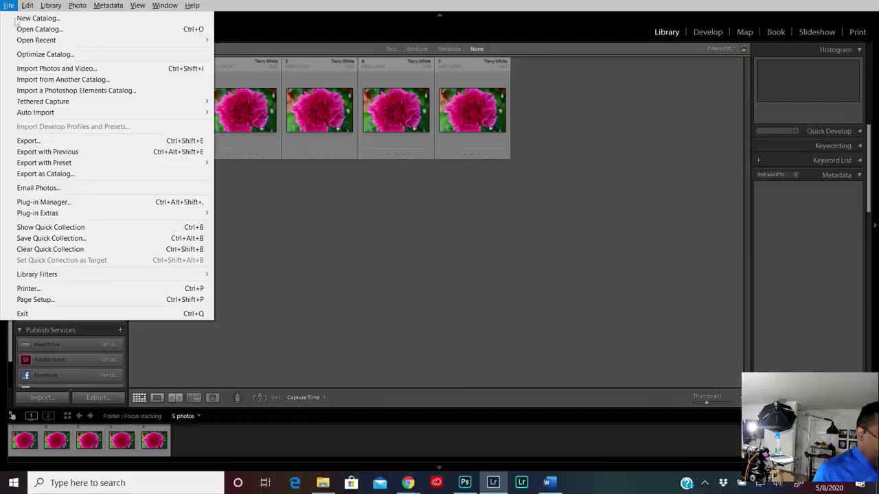
mouse_move(55, 104)
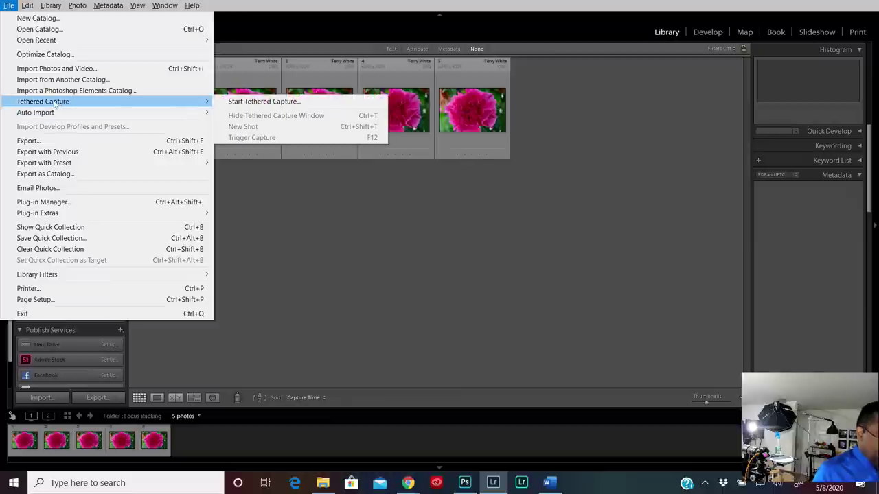
left_click(254, 102)
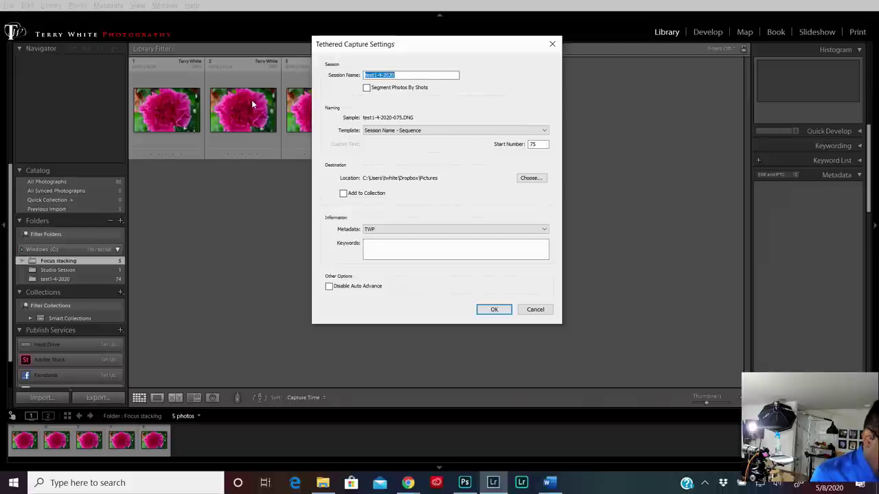
type("Macro")
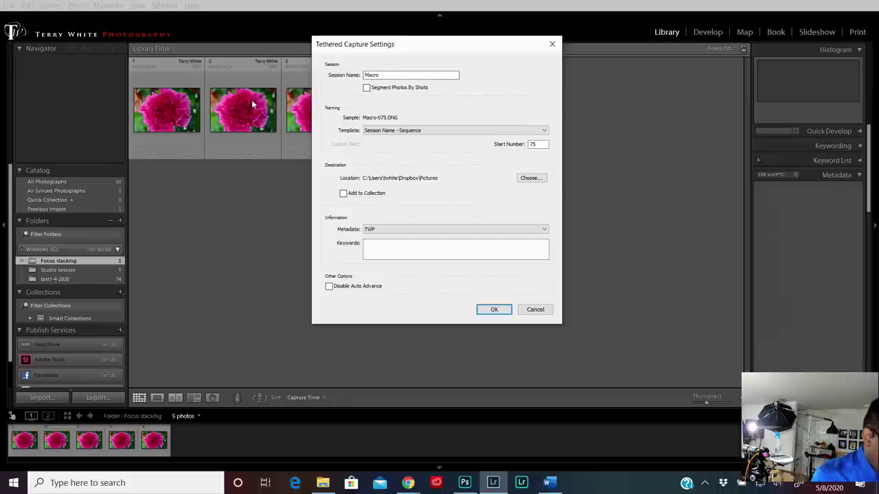
type("-PMC")
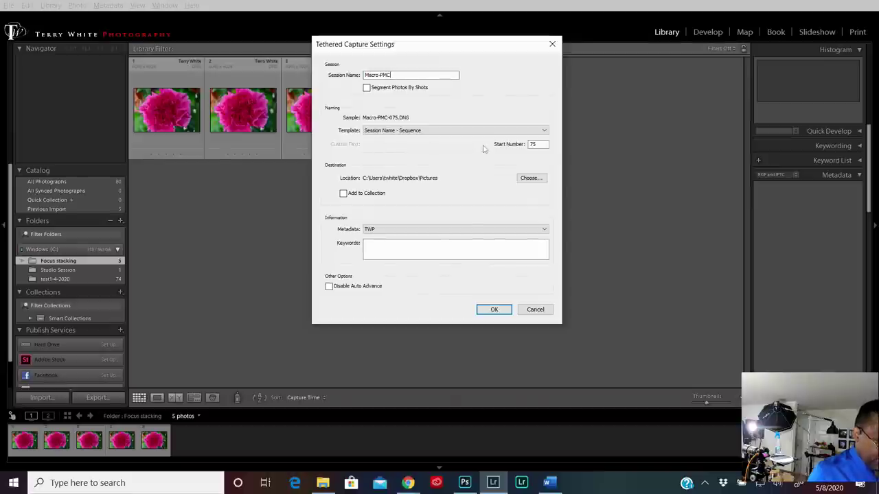
double_click(533, 144)
double_click(541, 144)
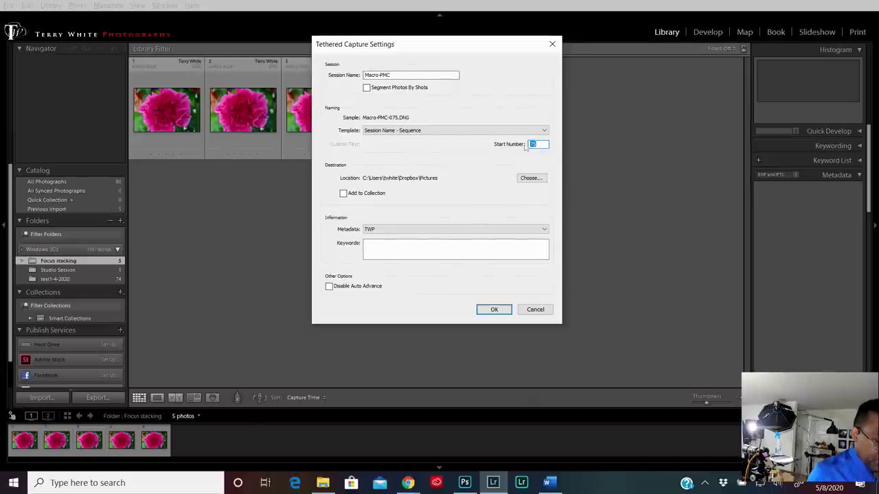
type("1")
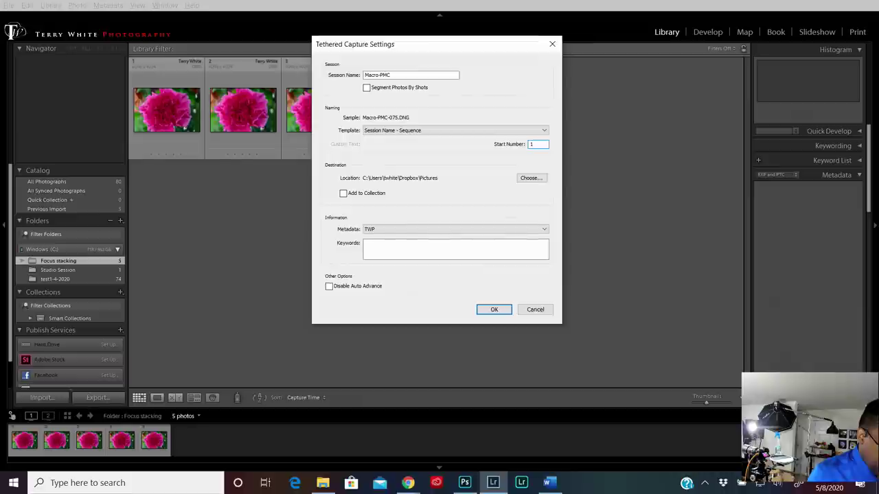
- Add captures to a new collection named 'Macro Flowers PMC'
left_click(343, 194)
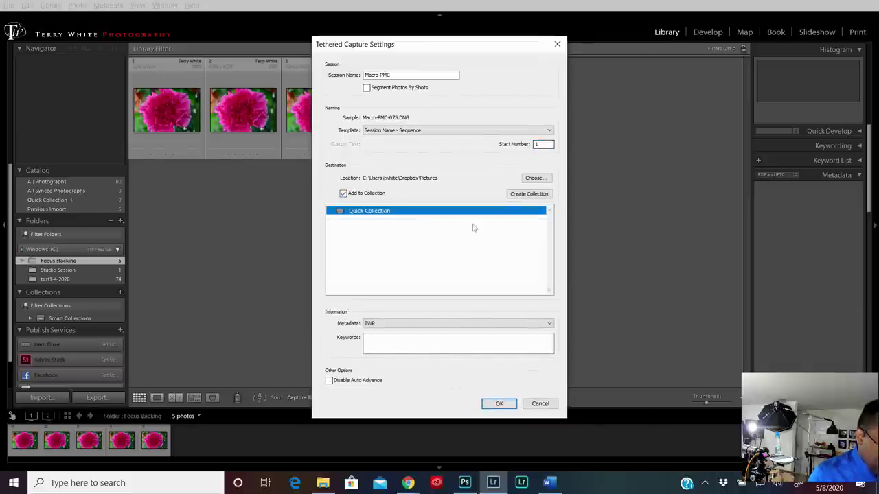
left_click(523, 196)
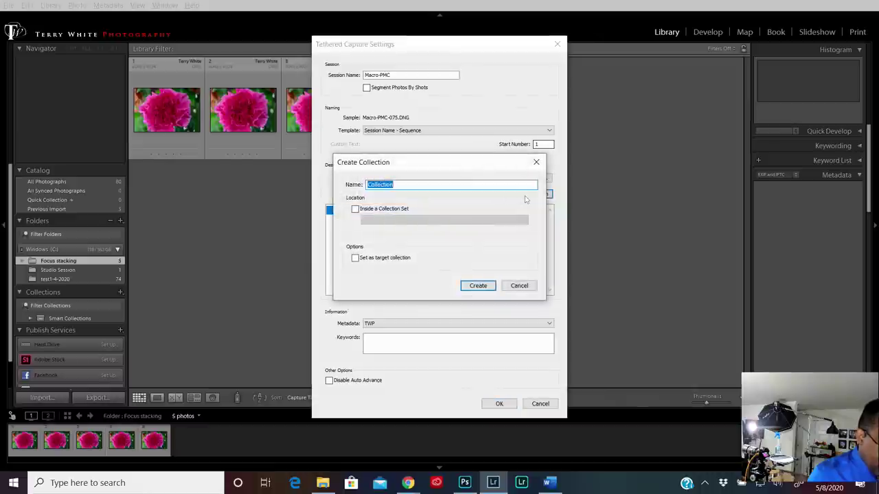
type("M")
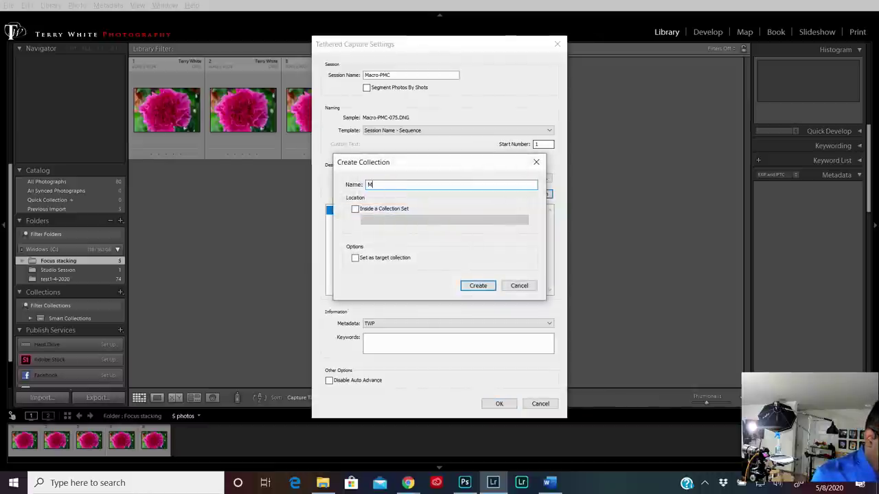
type("acro F")
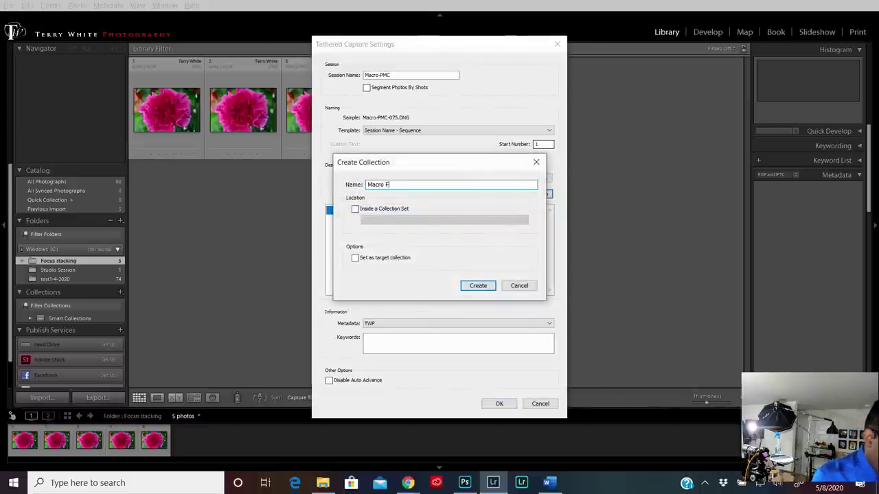
type("lowers ")
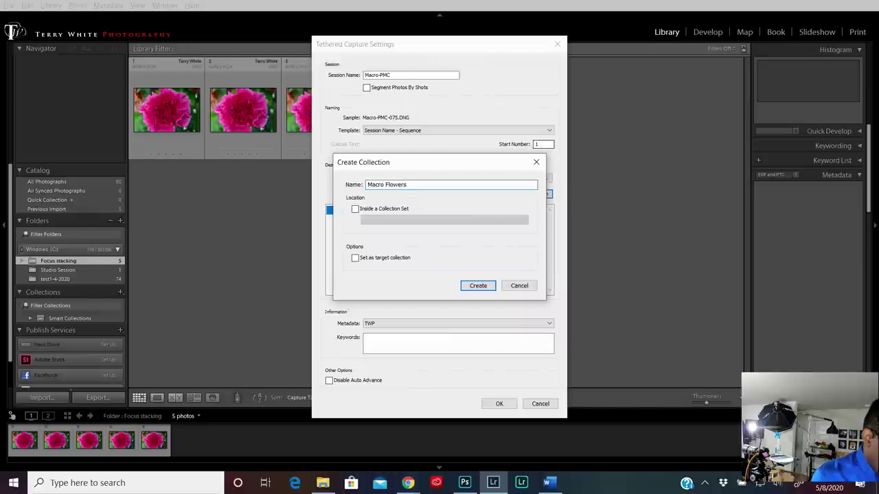
type("PMC")
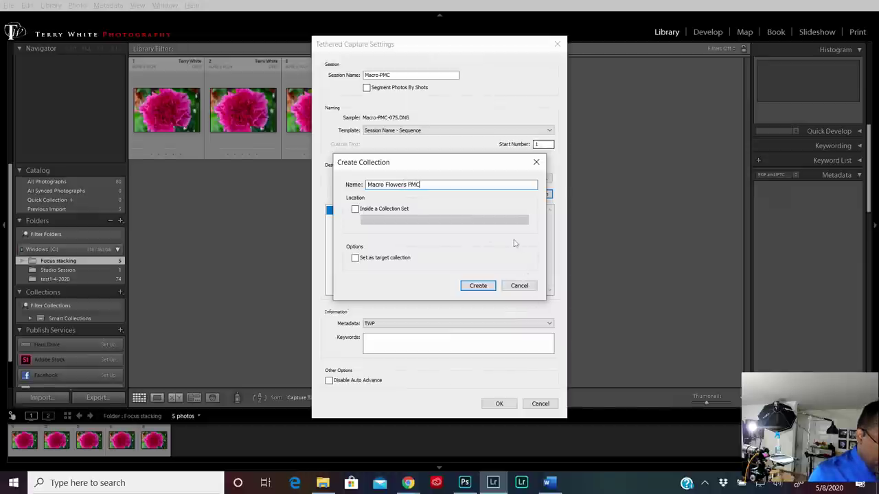
left_click(478, 286)
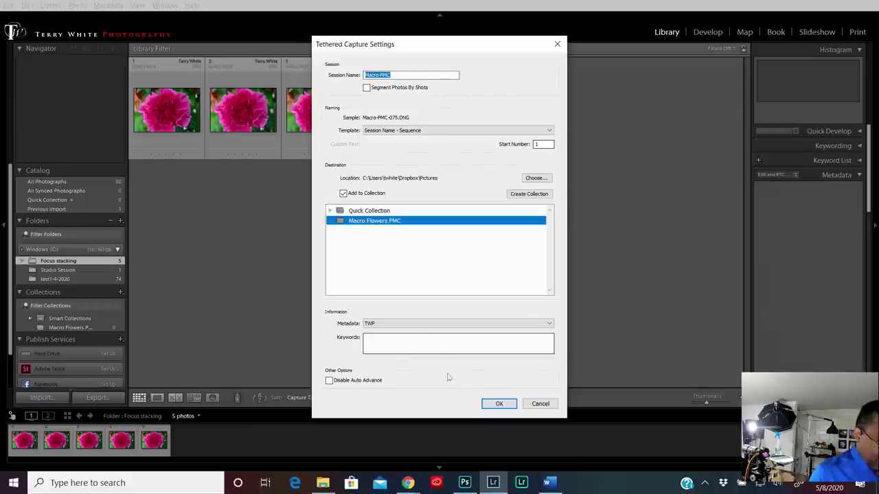
- Confirm the tethered settings, check the camera, move the capture bar up, then hide it
left_click(499, 403)
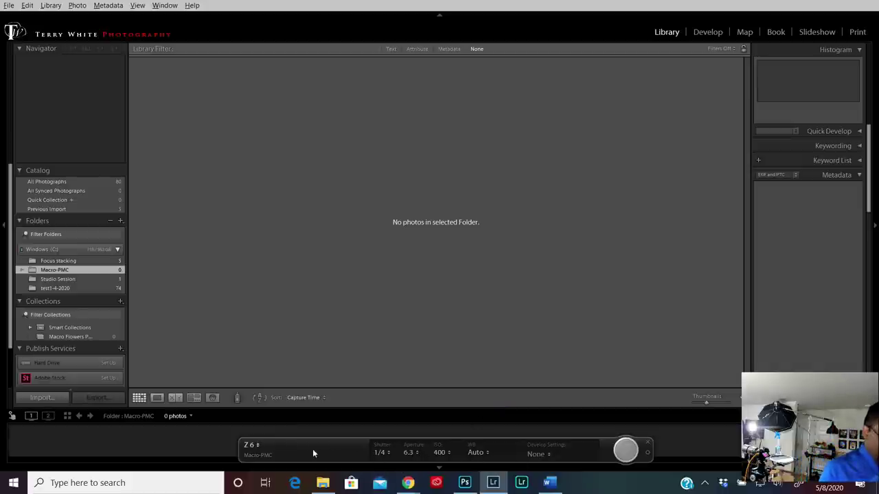
left_click(290, 448)
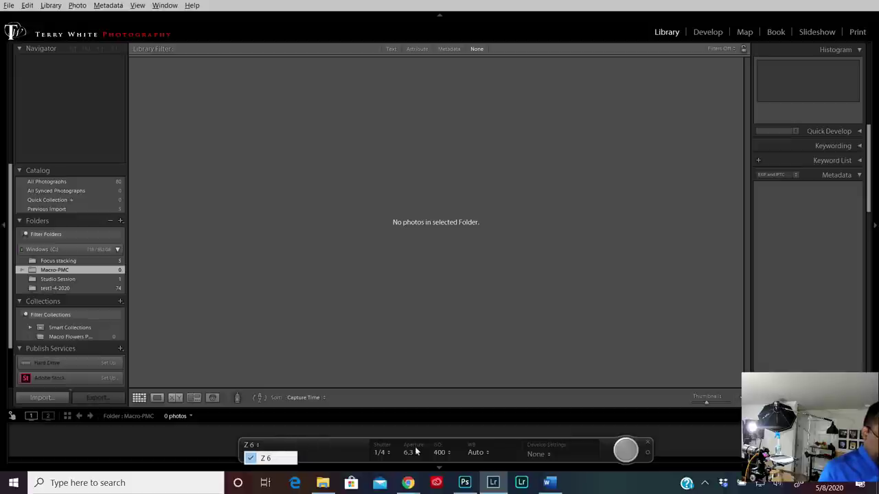
left_click_drag(603, 447, 619, 397)
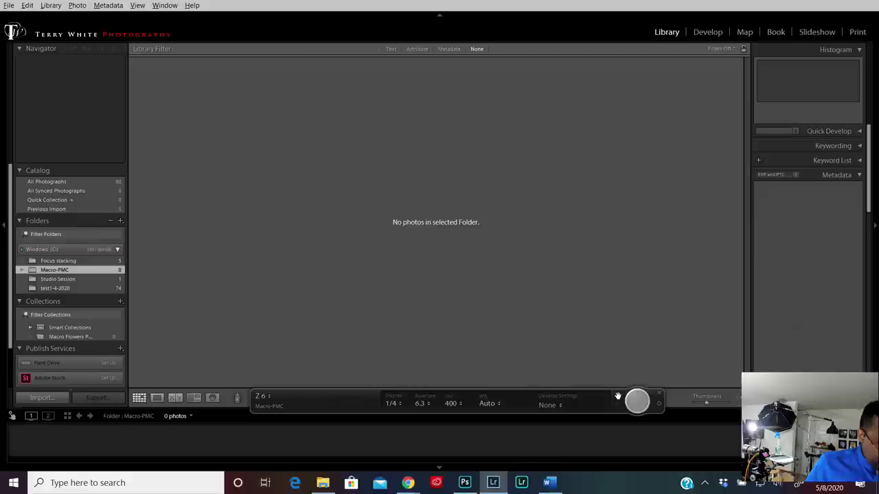
key("ctrl+t")
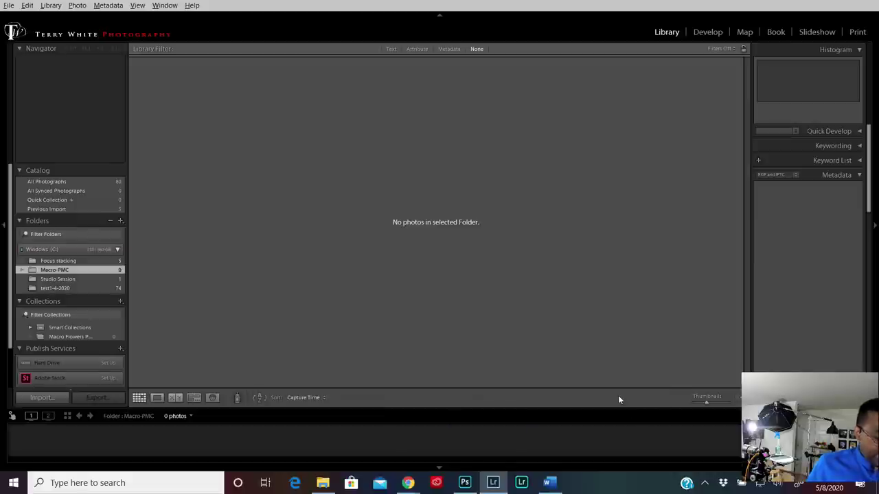
- Show the tethered capture bar again with Ctrl+T
key("ctrl+t")
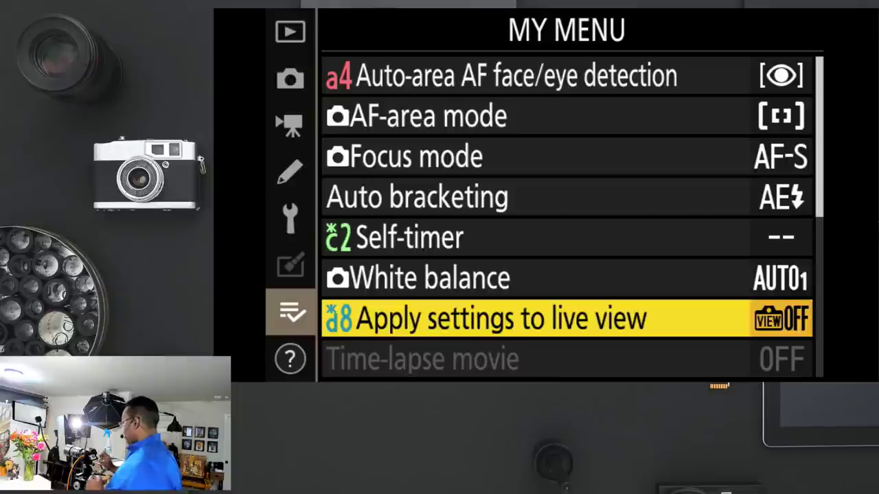
- Open the Apply settings to live view choices in the camera's My Menu
key("Return")
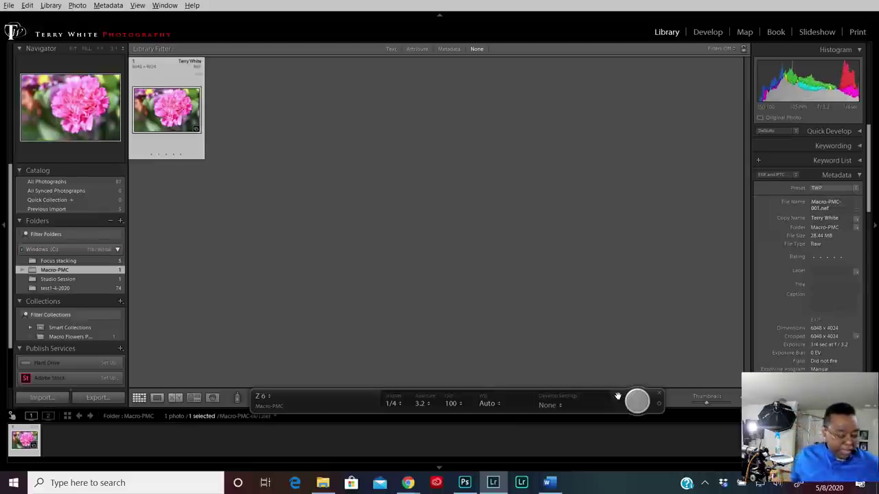
- Display the captured pink flower shot full screen
key("f")
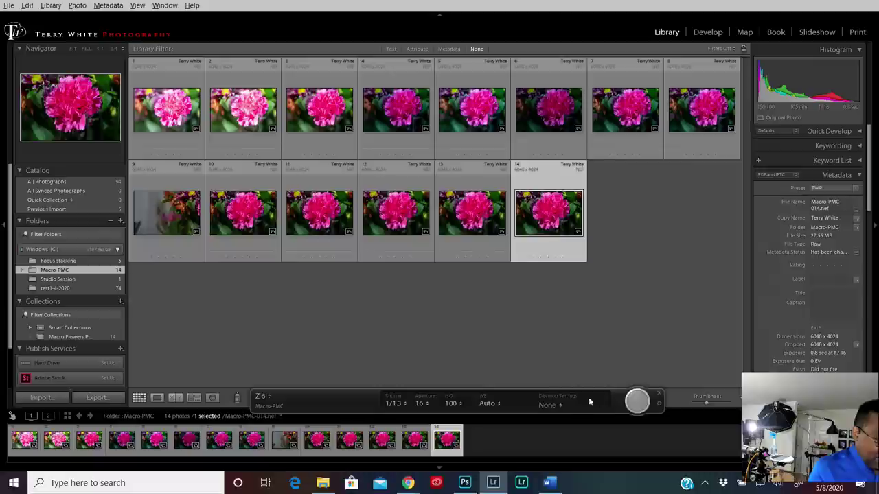
- Select frames 10 through 14 and switch to the Develop module
left_click(254, 229, "shift")
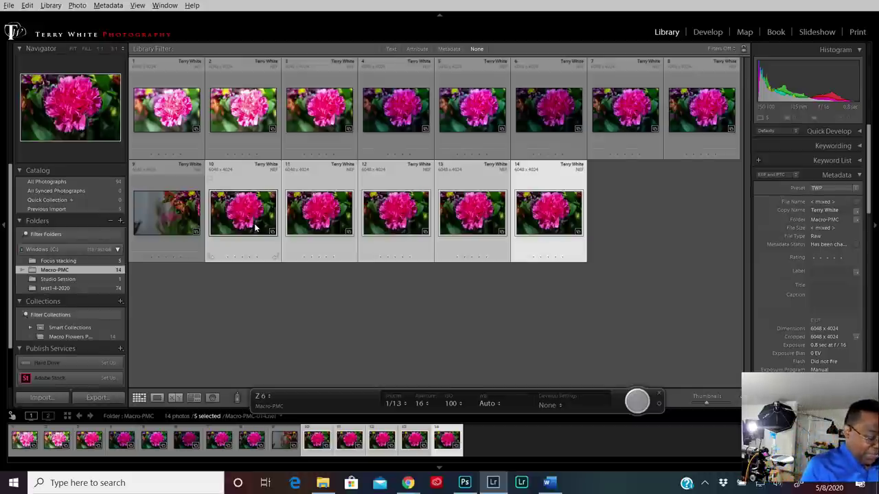
key("d")
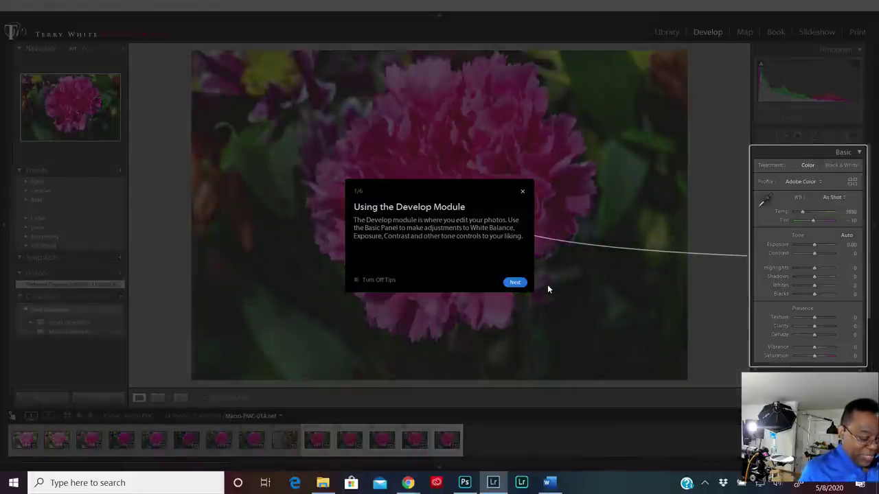
- Close the 'Using the Develop Module' tip dialog
left_click(523, 192)
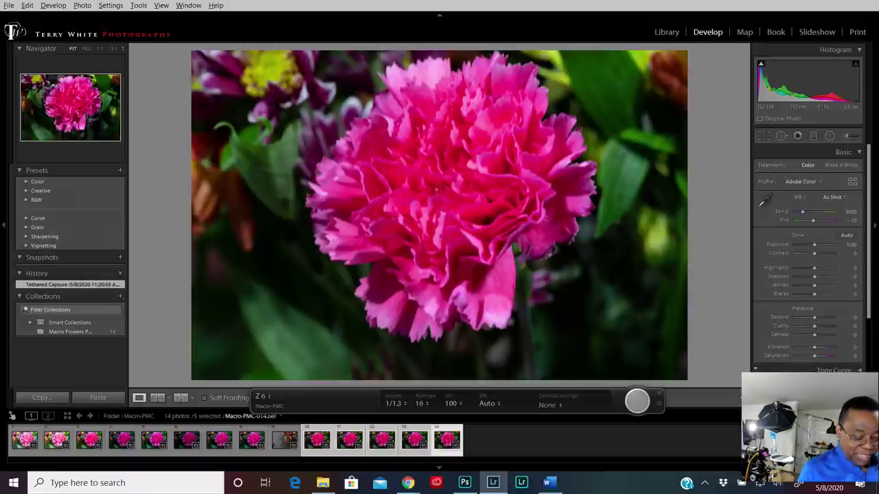
- Apply the Adobe Vivid profile and Auto tone to the five frames
left_click(831, 198)
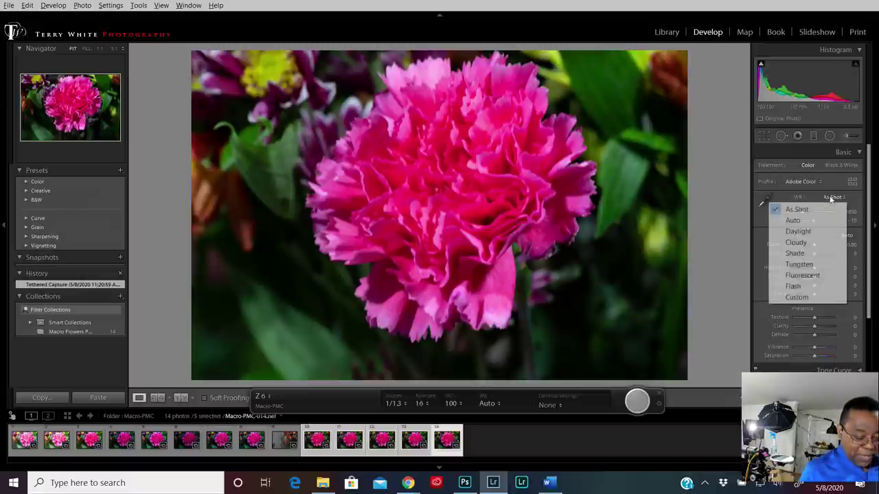
left_click(821, 182)
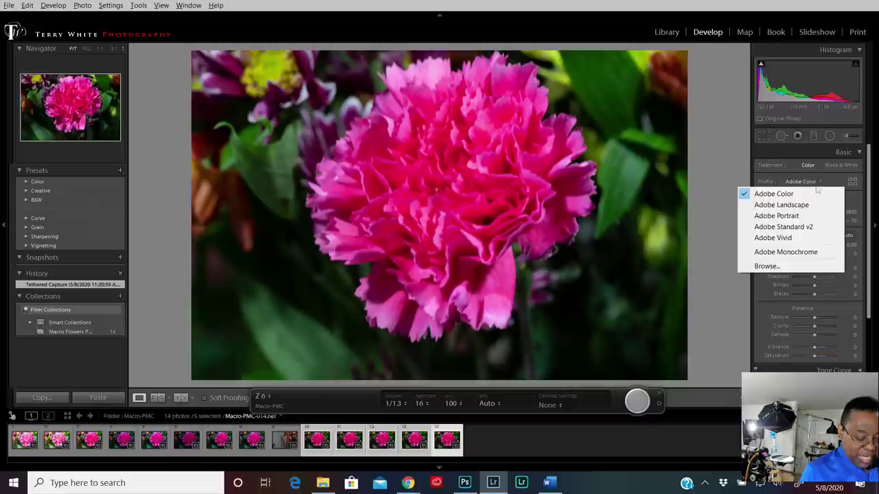
left_click(809, 239)
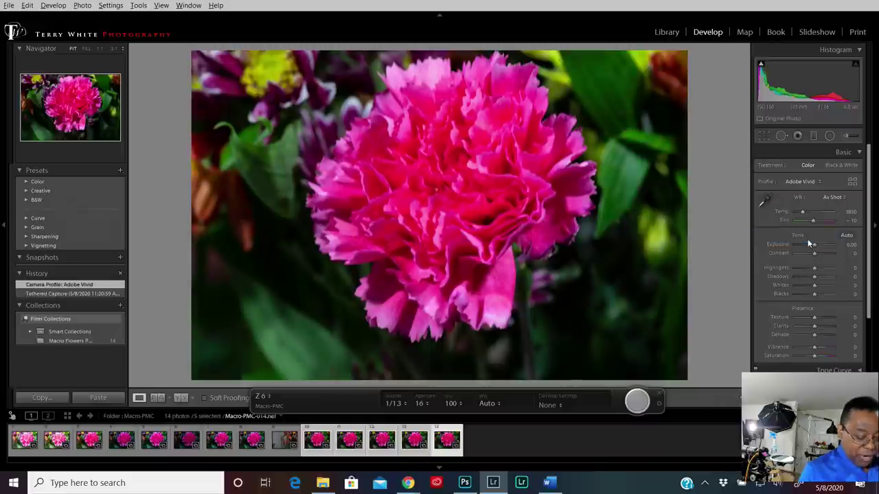
left_click(846, 236)
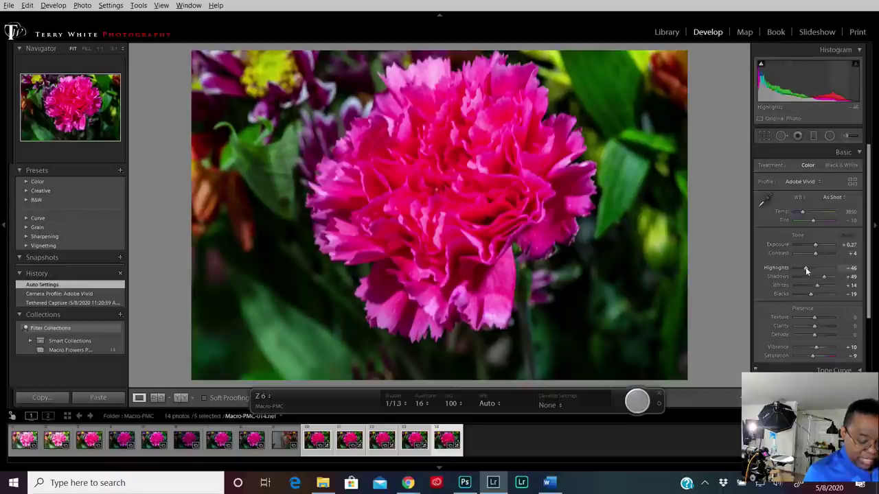
- Set Highlights to -62, reset Saturation to 0, and return to the Library grid
left_click_drag(805, 267, 803, 267)
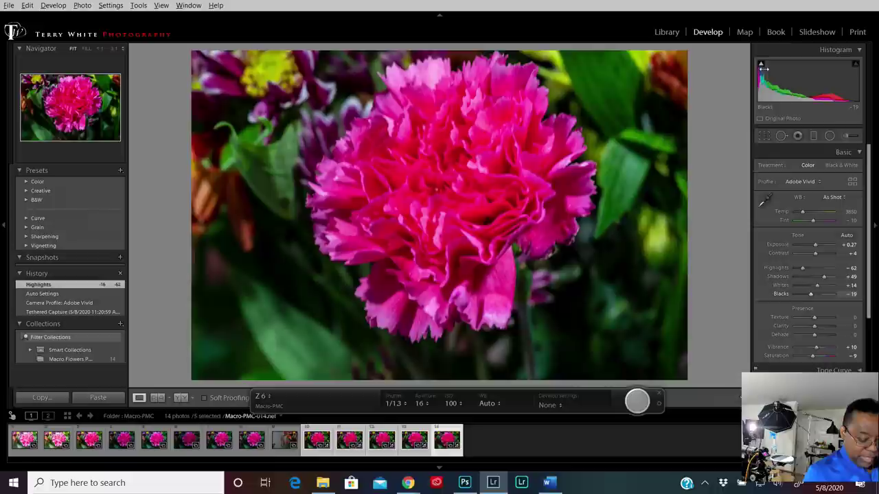
mouse_move(762, 68)
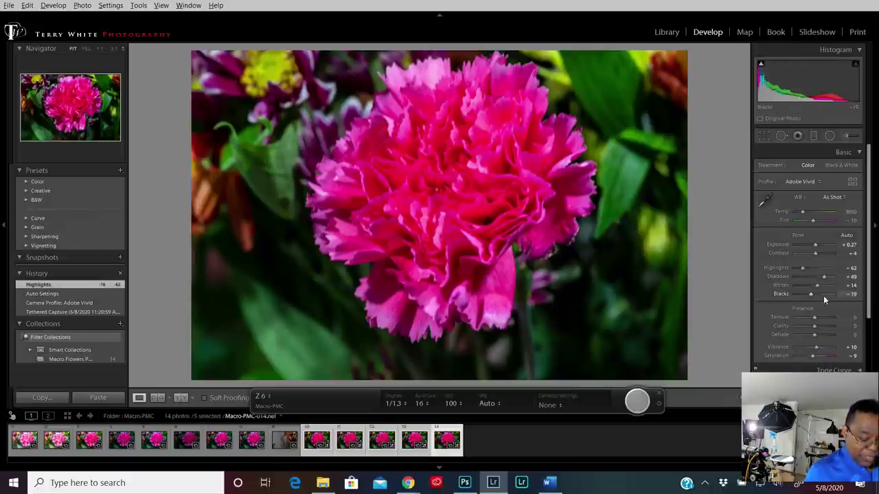
double_click(811, 357)
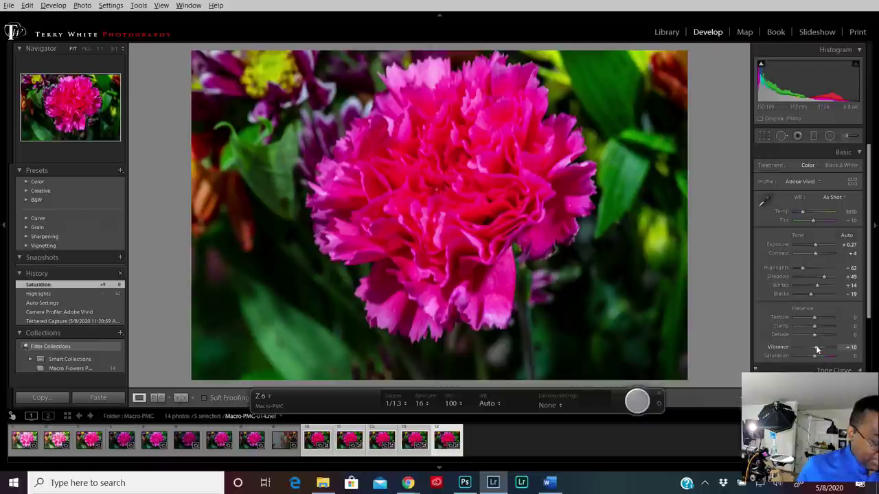
key("g")
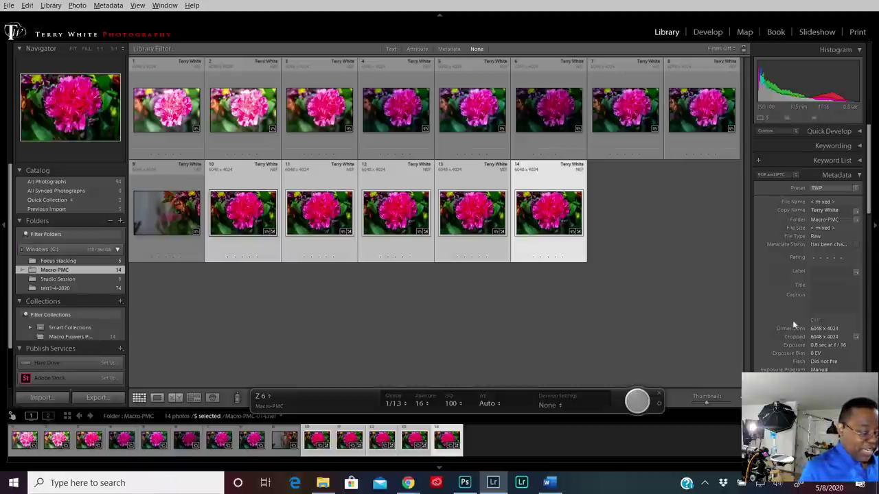
- Bring up the Edit In submenu for the selected frames 10–14
right_click(234, 210)
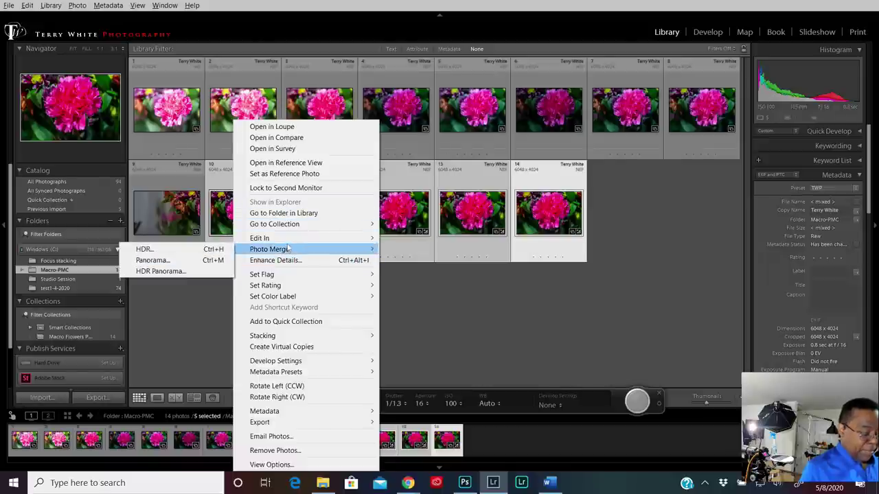
mouse_move(289, 242)
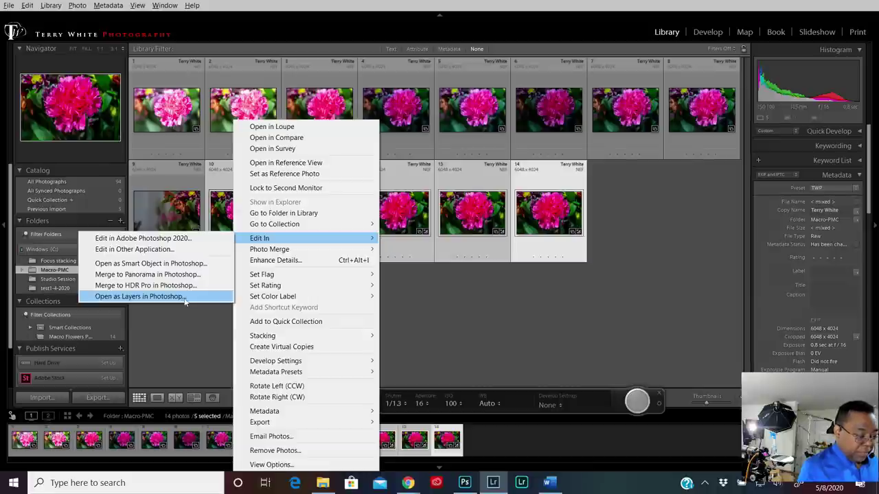
- Open Macro-PMC-010 through 014 as layers in one Photoshop document
left_click(151, 296)
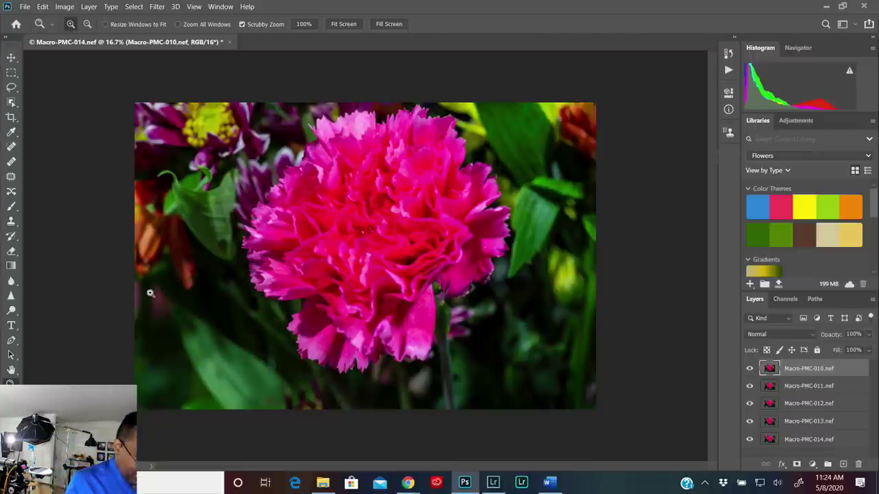
- Zoom to 25% and compare frames 010–014 by toggling each layer's visibility, then show all
left_click(150, 293)
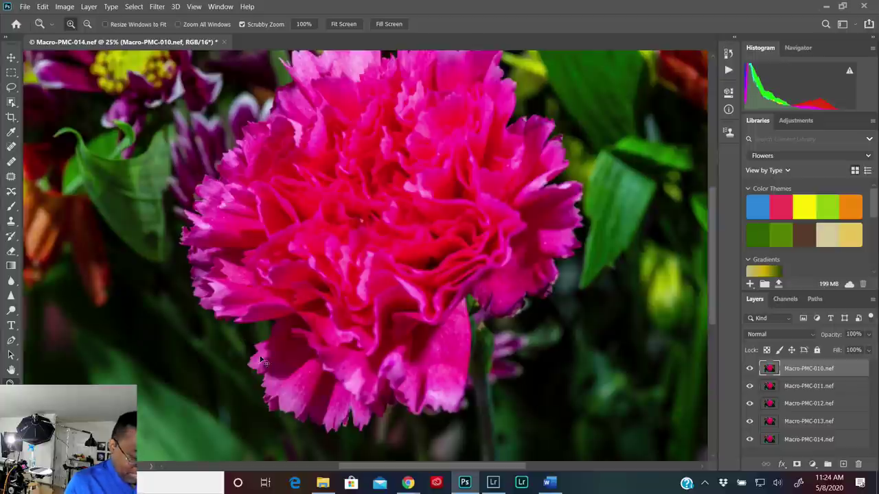
left_click(749, 369)
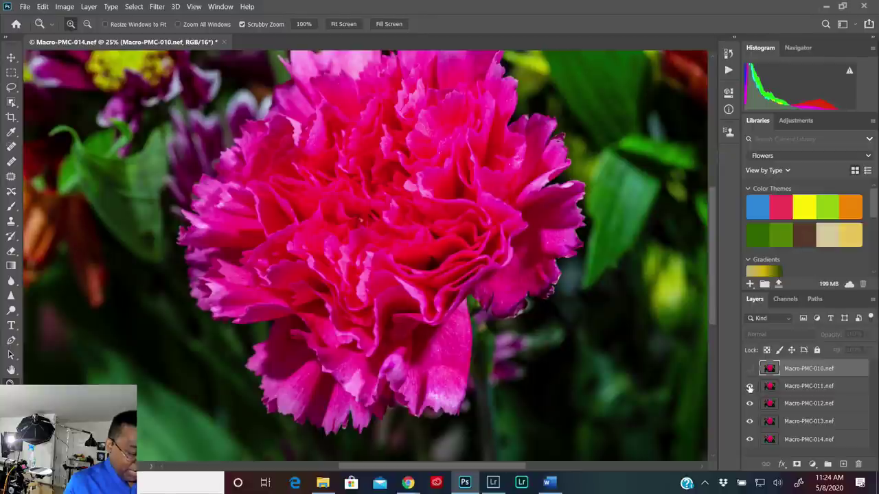
left_click(749, 387)
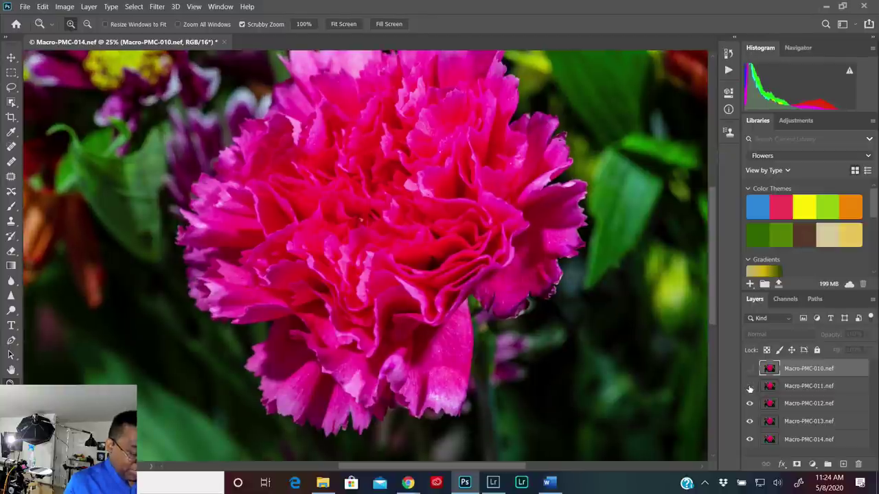
left_click(750, 405)
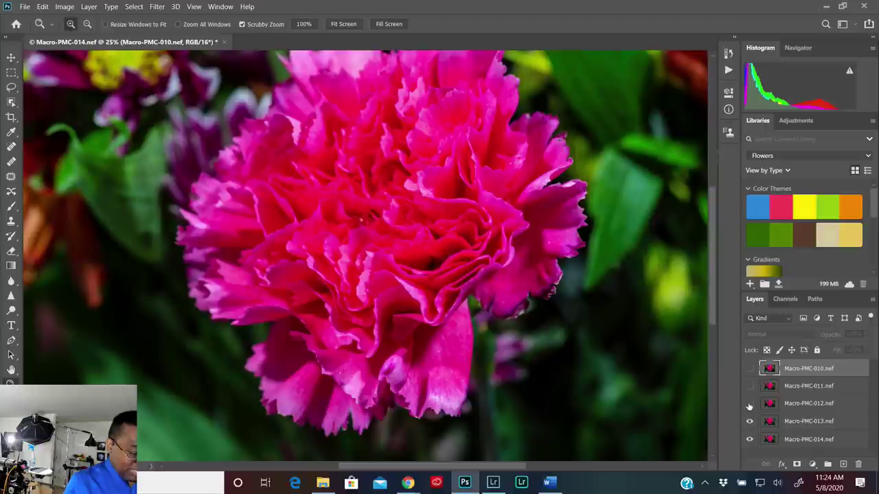
left_click(750, 422)
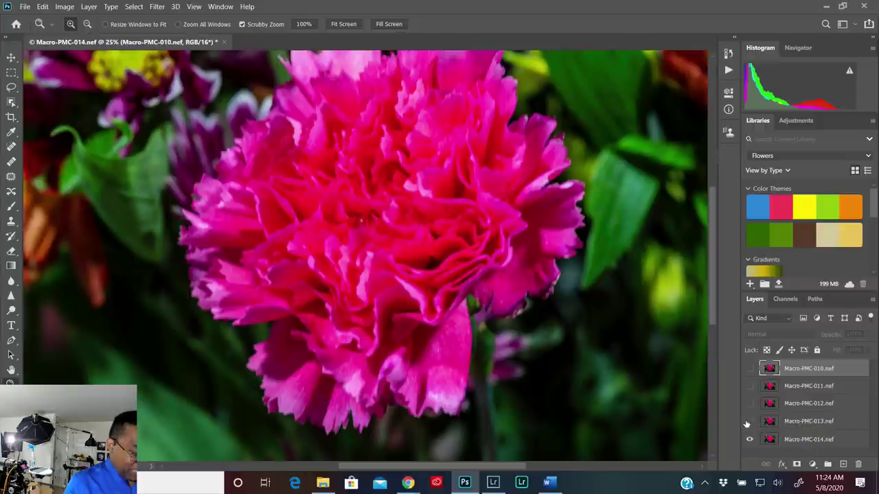
left_click(749, 421)
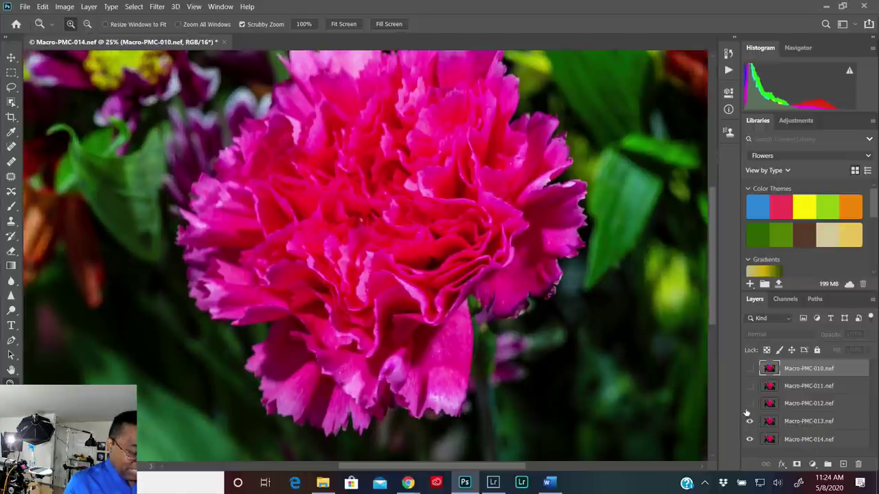
left_click(749, 404)
left_click(749, 386)
left_click(750, 388)
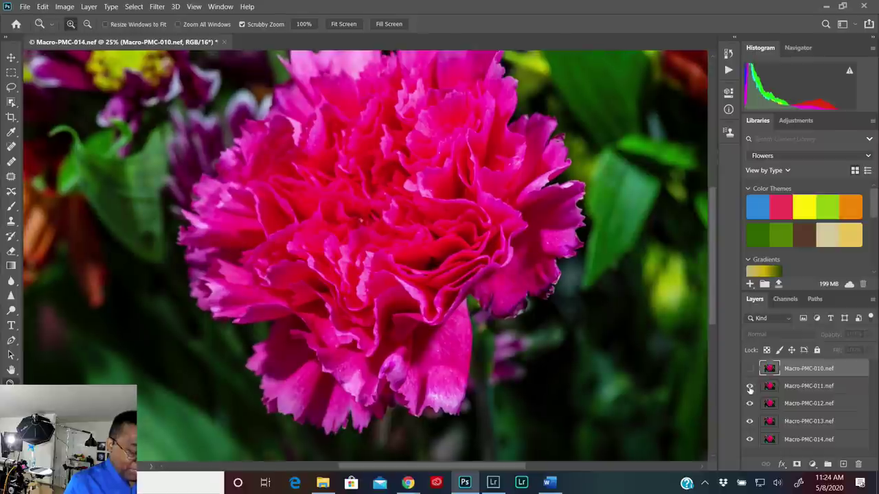
left_click(750, 371)
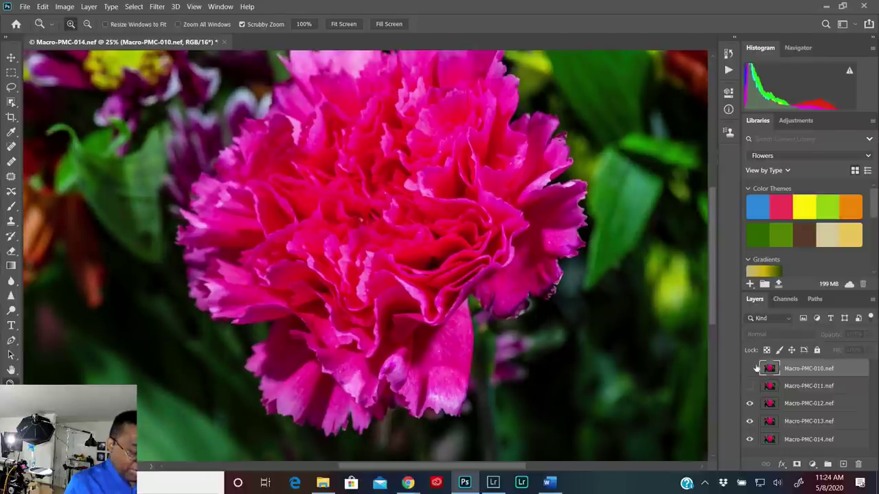
left_click(749, 372)
left_click(749, 387)
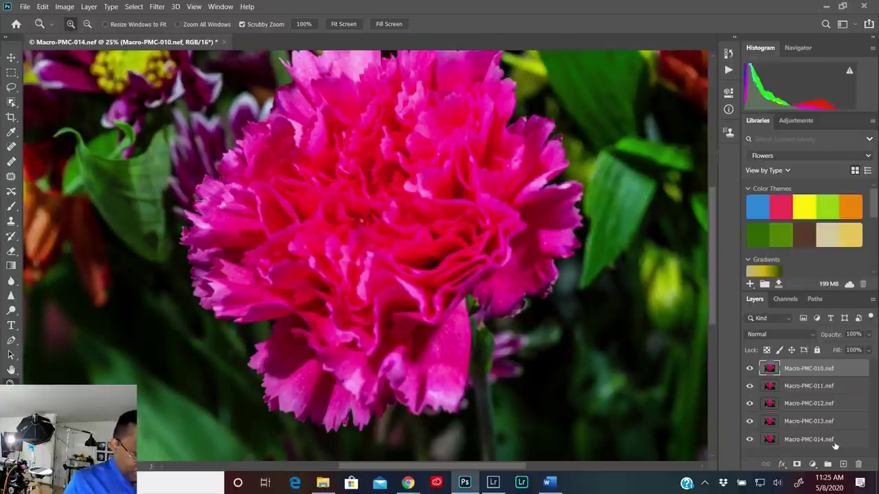
- Select all five flower layers together and bring up Auto-Align Layers
left_click(822, 440, "shift")
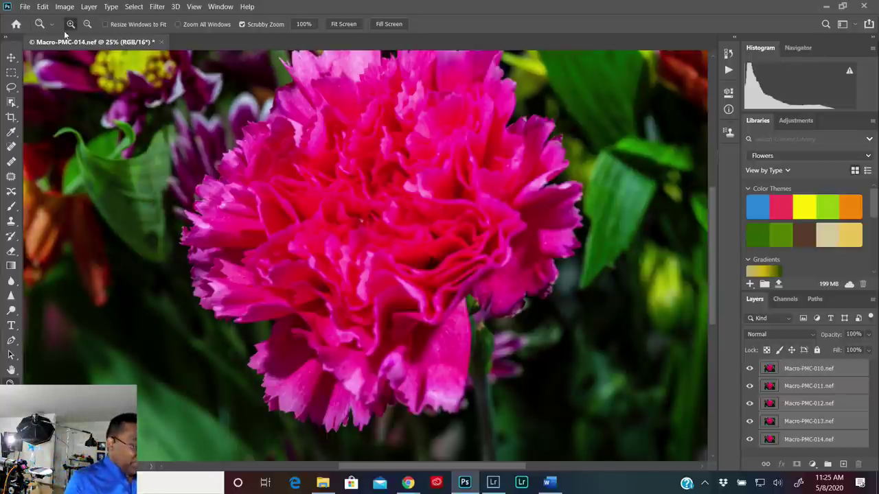
left_click(42, 7)
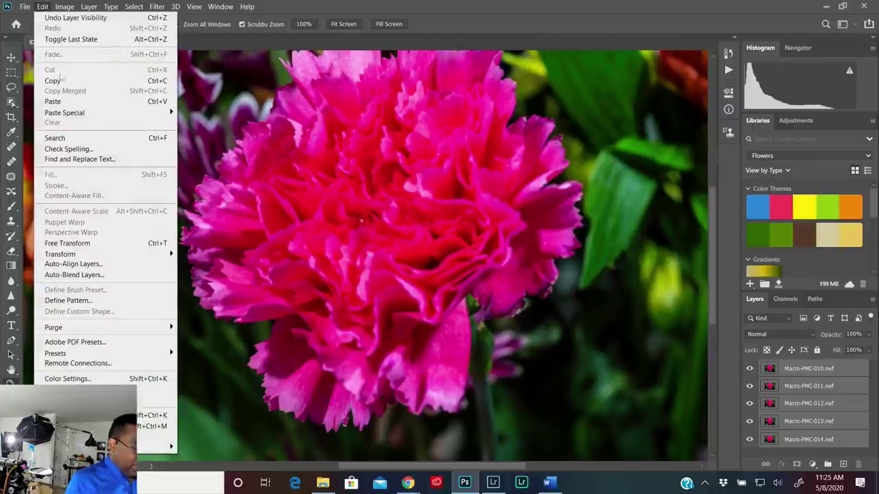
left_click(119, 269)
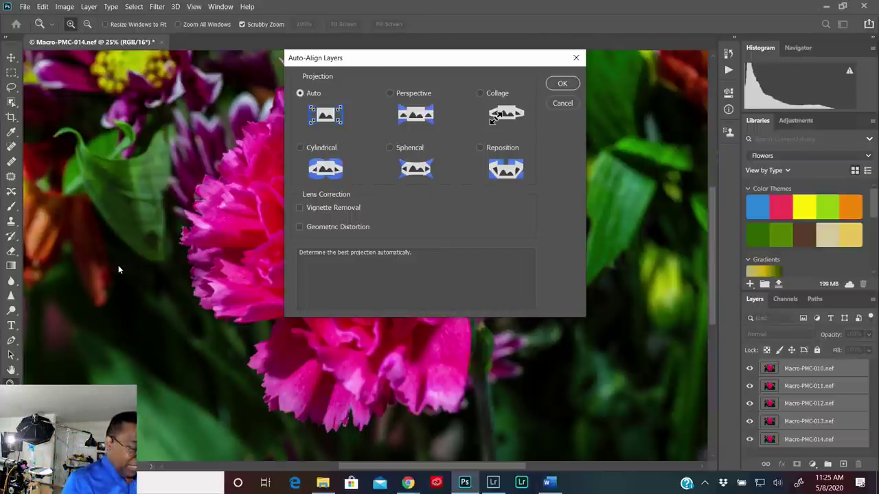
- Keep Auto projection, enable Vignette Removal and Geometric Distortion, and run the alignment
left_click(299, 207)
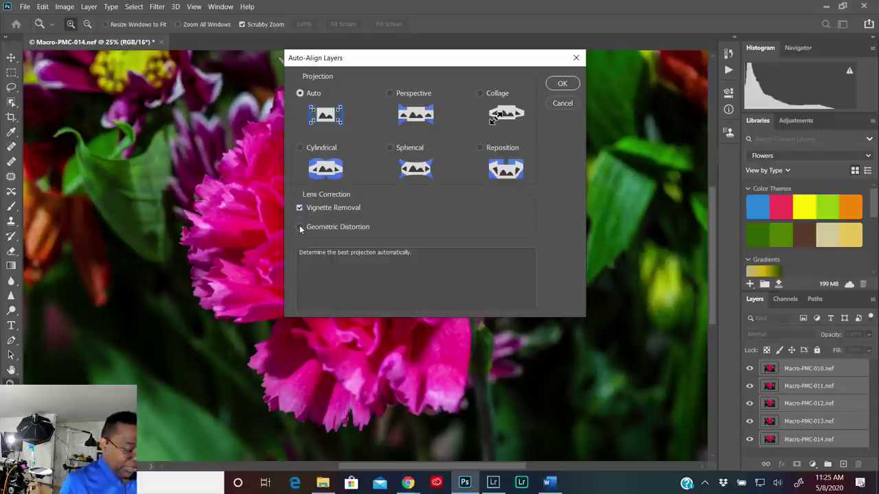
left_click(300, 227)
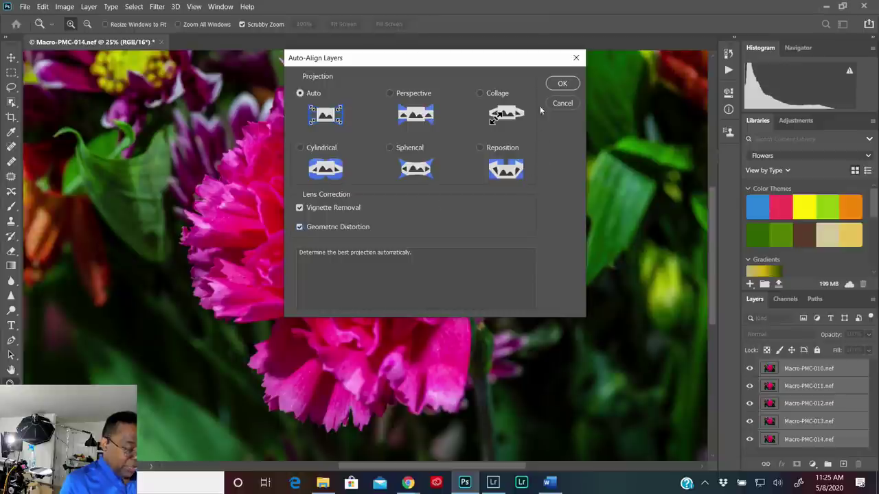
left_click(560, 85)
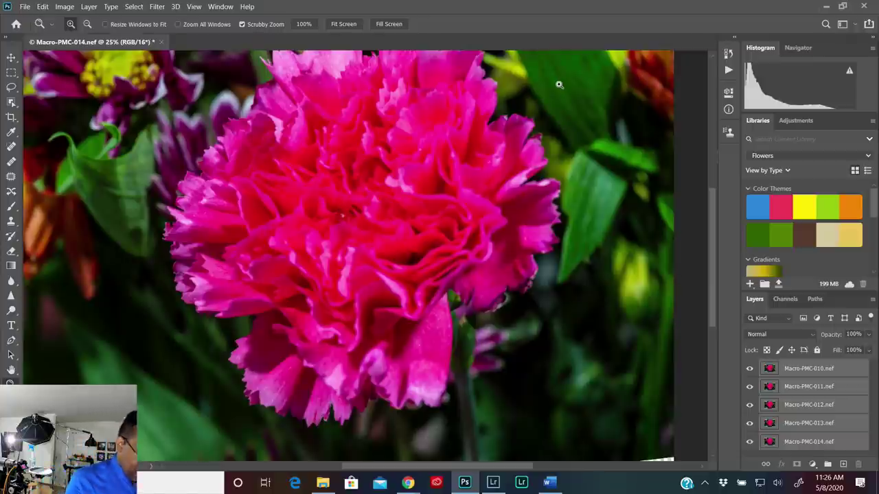
- Zoom out to 16.7% to reveal the curved transparent edges and open the Edit menu
left_click(559, 84, "alt")
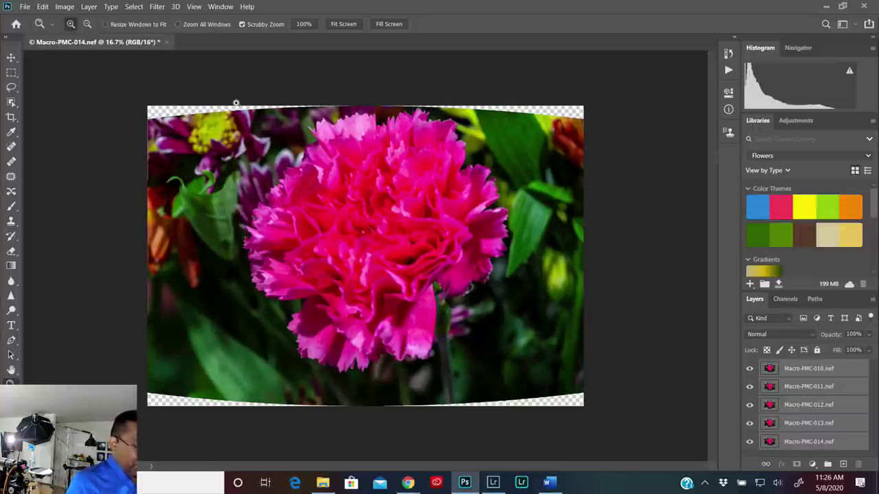
left_click(25, 7)
left_click(34, 7)
left_click(38, 7)
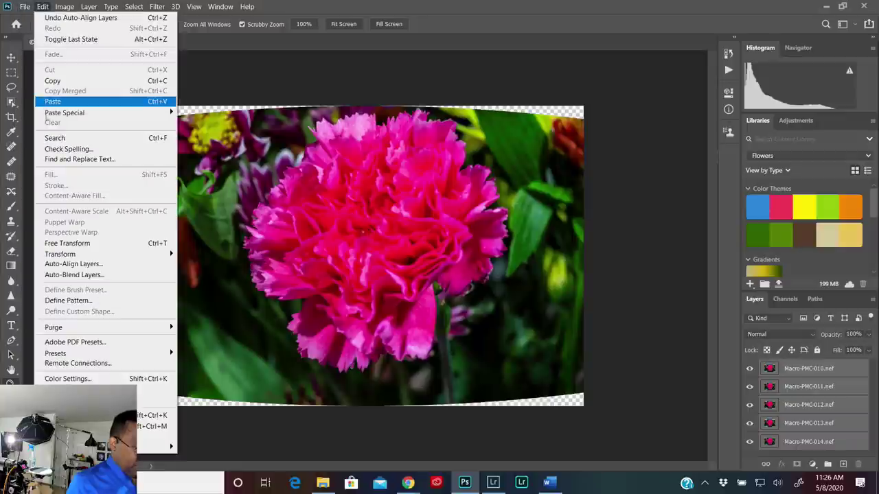
- Auto-blend with Stack Images, Seamless Tones and Colors, and Content Aware Fill Transparent Areas
left_click(73, 276)
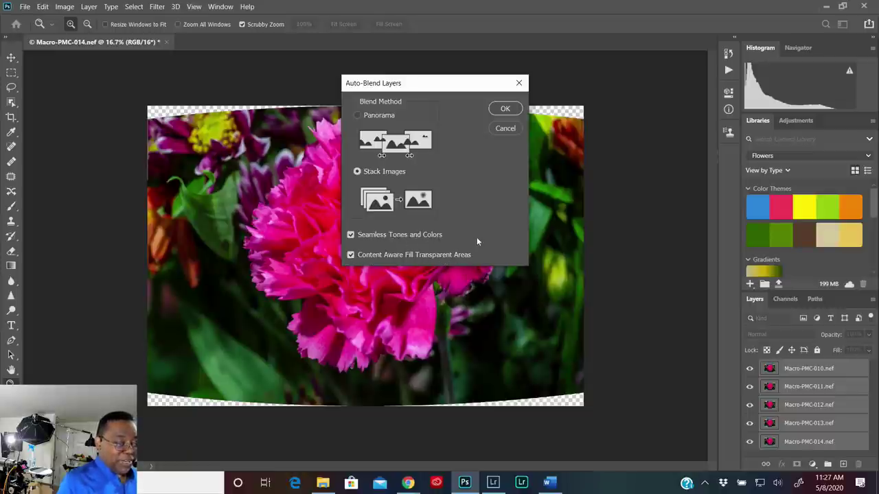
left_click(505, 110)
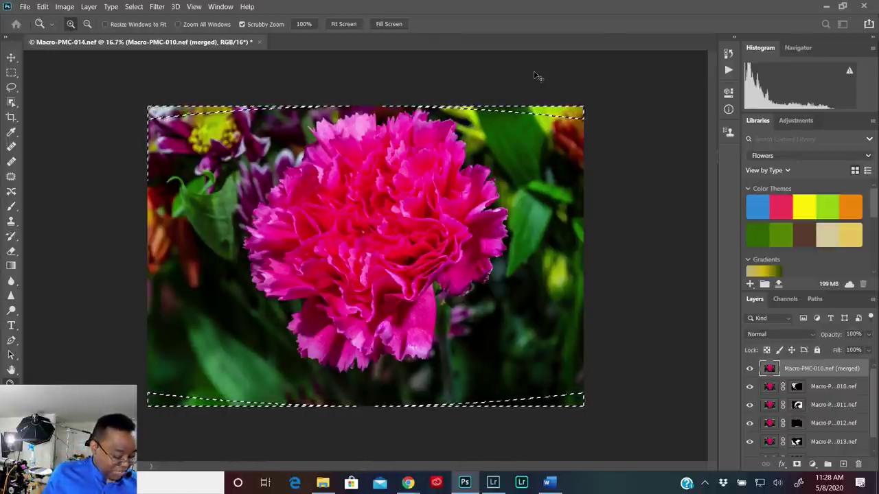
- Deselect, zoom in on the flower and pan to check sharpness and the leaves
key("ctrl+d")
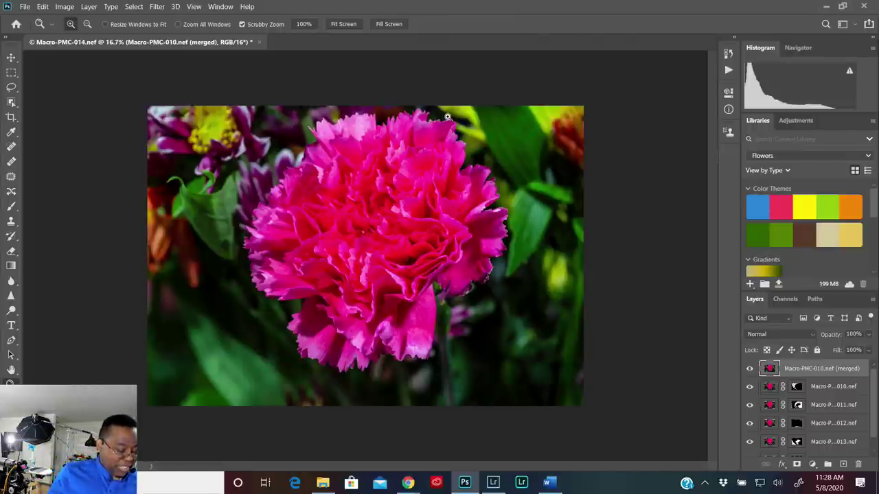
left_click(418, 210)
left_click_drag(418, 210, 419, 210)
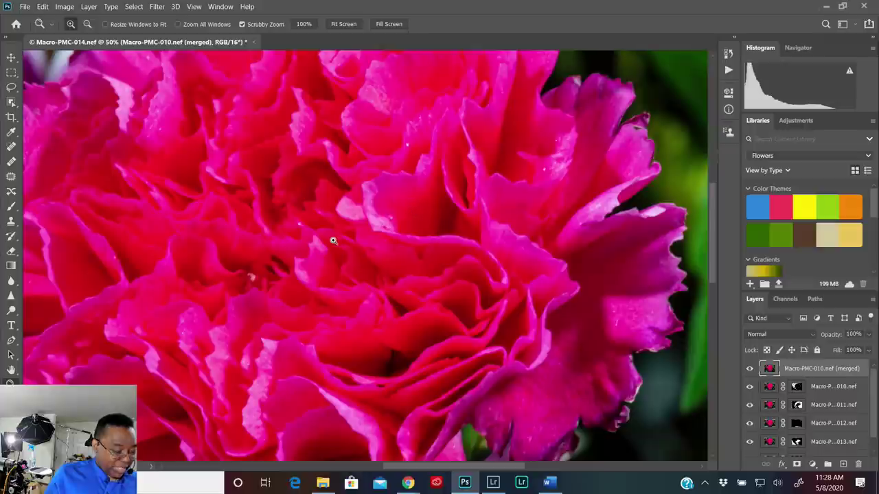
key("space")
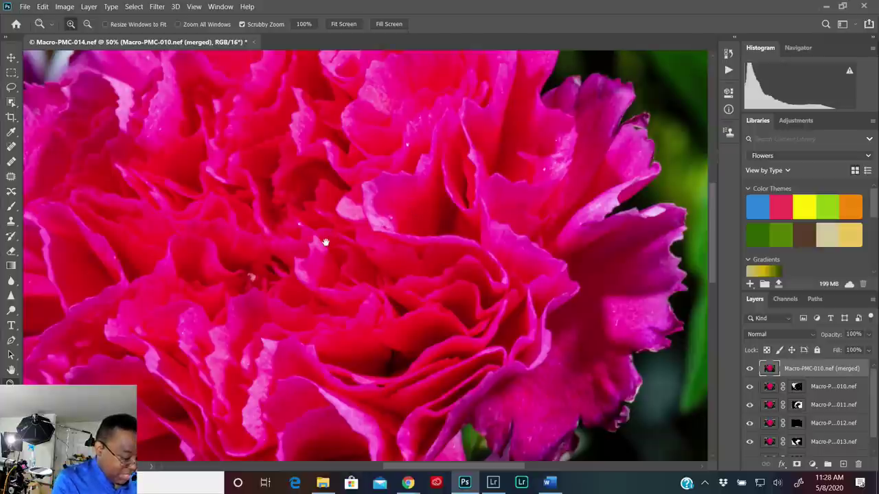
left_click_drag(325, 242, 404, 25)
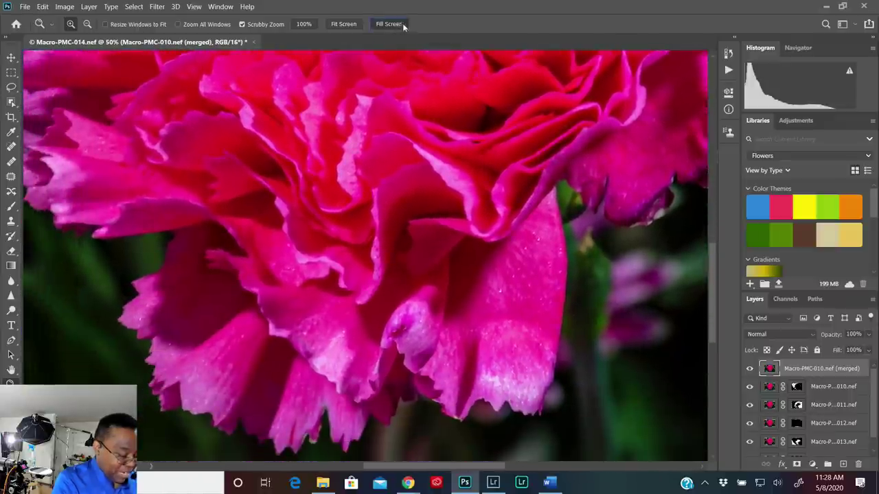
- Fit the screen, then zoom out to 16.7% to show the entire photo
left_click(403, 25)
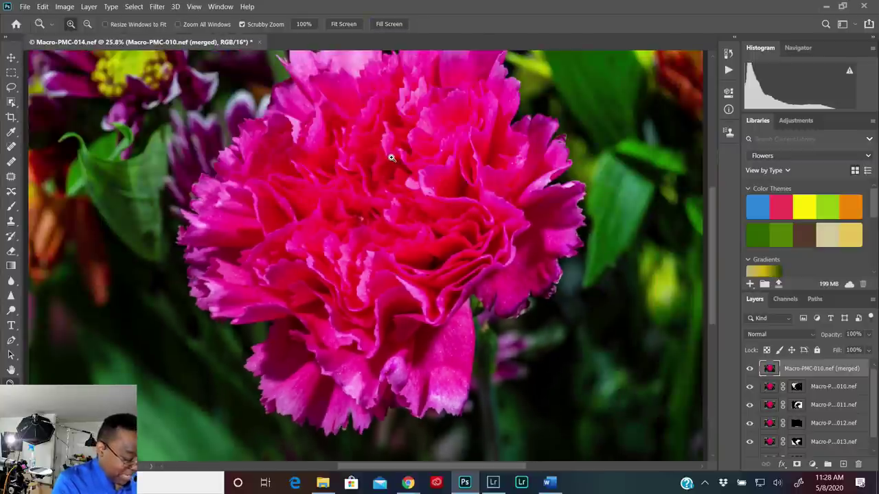
left_click(391, 158, "alt")
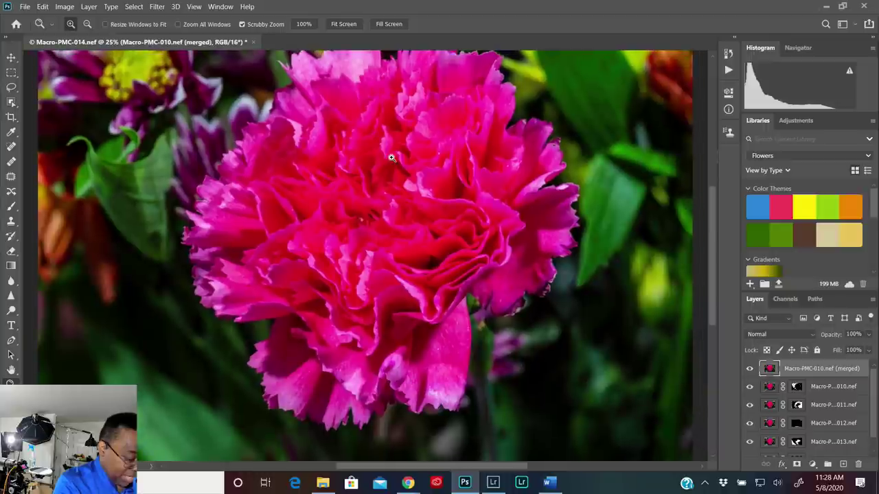
left_click(391, 158, "alt")
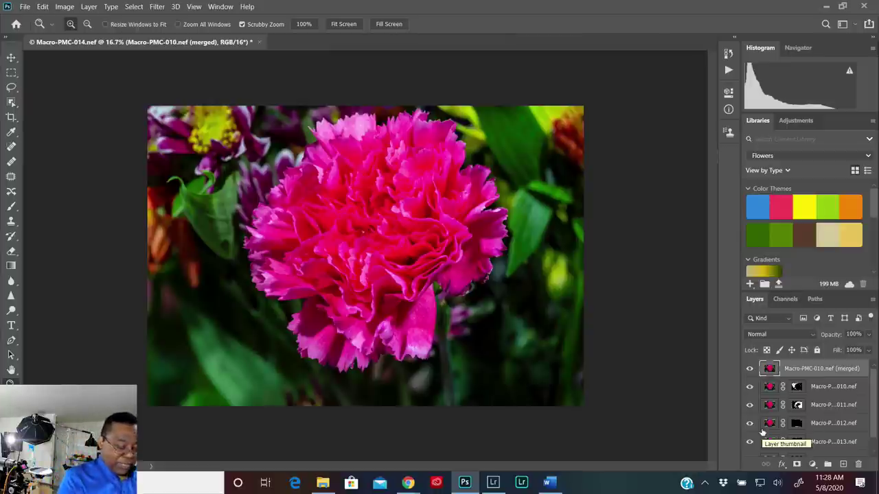
- Display the Macro-PMC-014 and 013 layer masks alone on the canvas
double_click(833, 423)
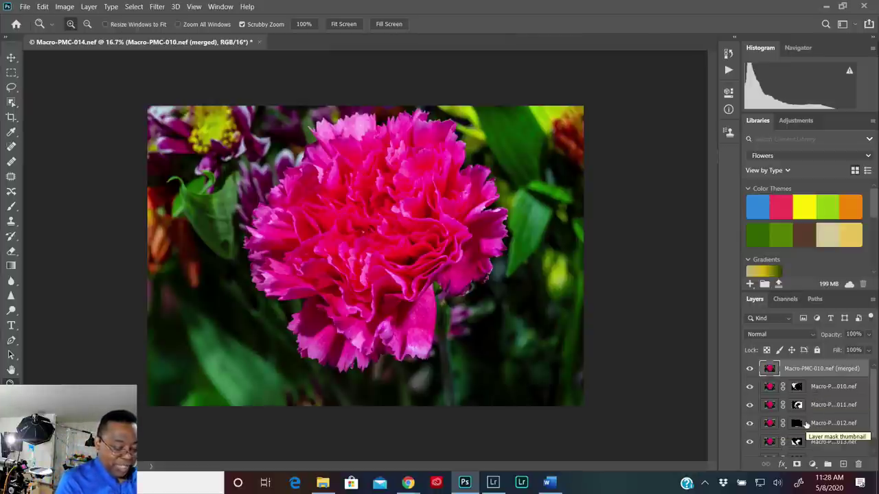
scroll(804, 427, "down", 1)
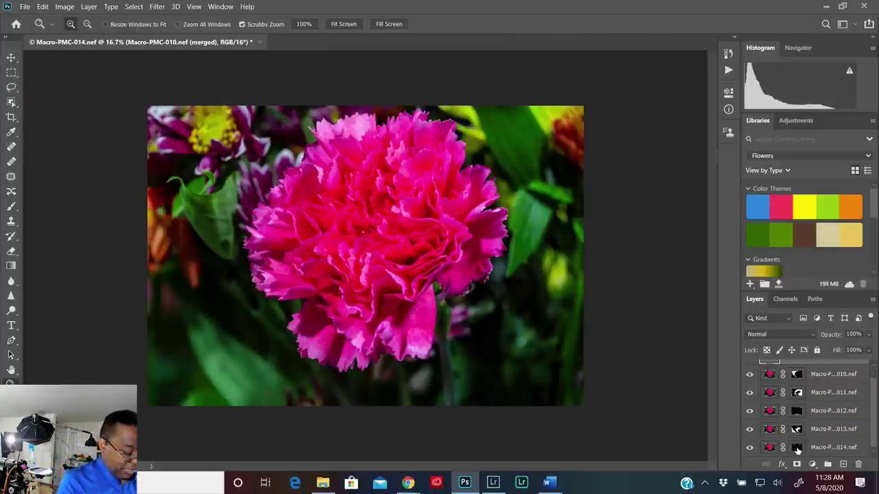
key("alt")
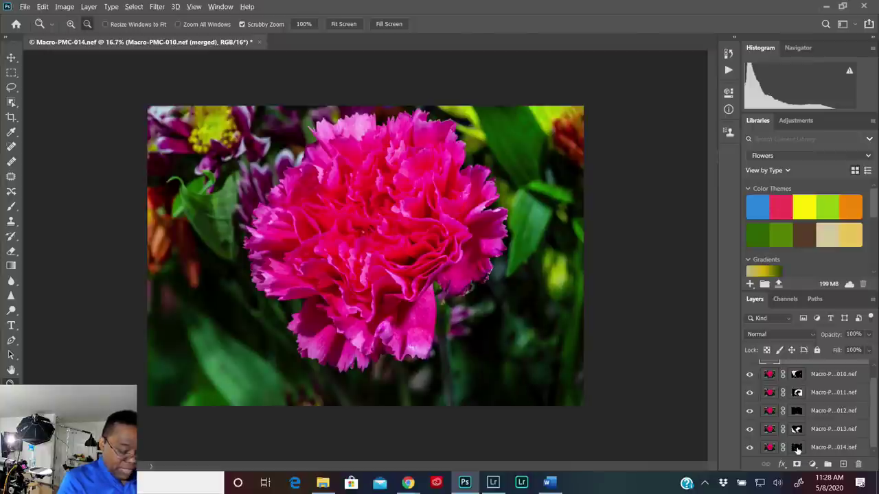
left_click(797, 448, "alt")
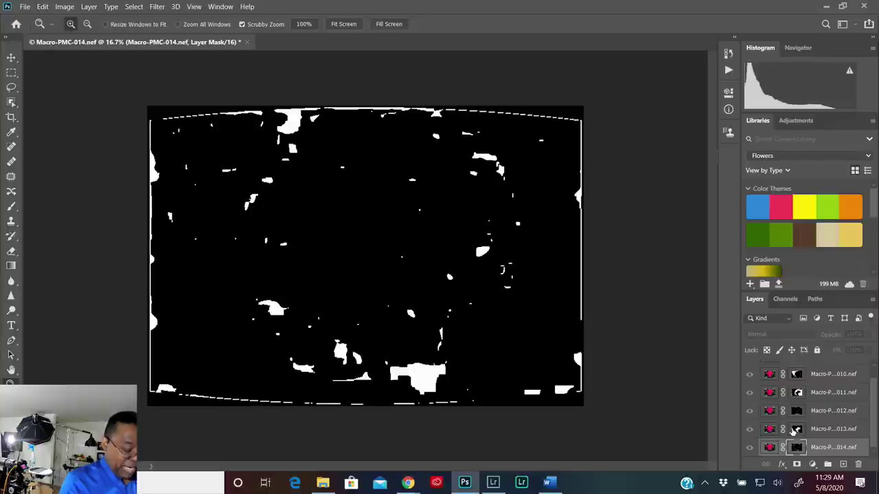
left_click(796, 430, "alt")
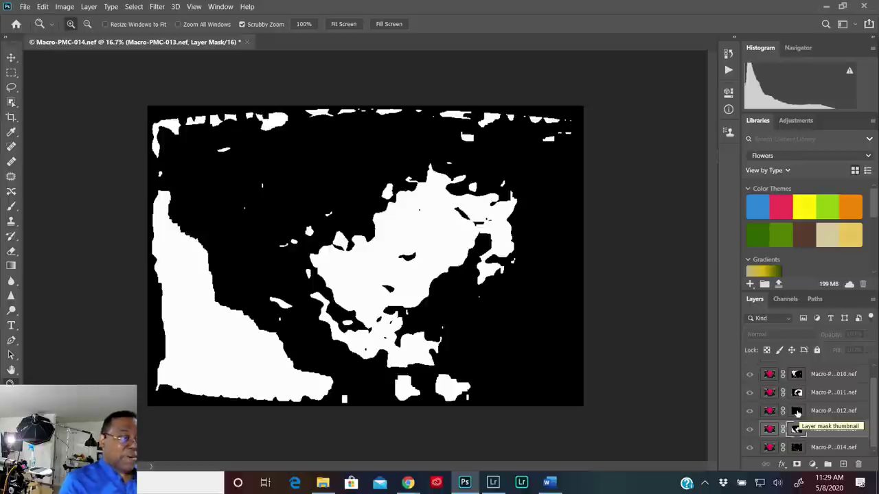
right_click(797, 412)
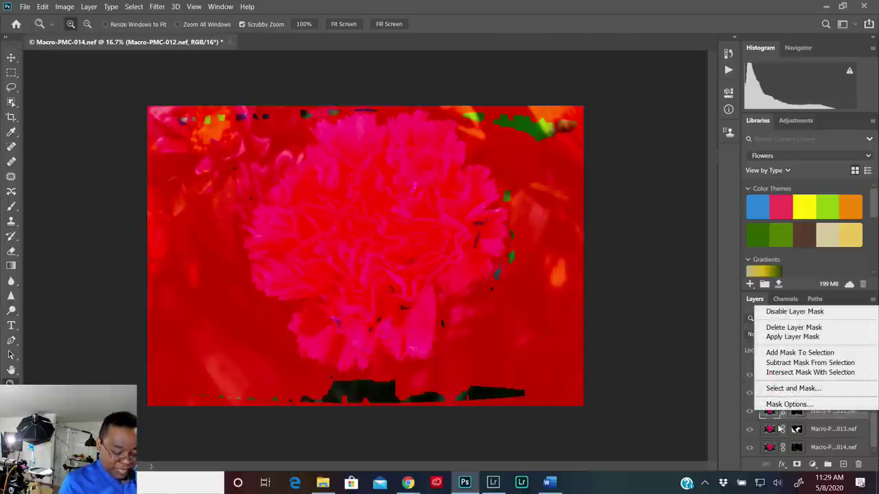
left_click(780, 431)
left_click(799, 411)
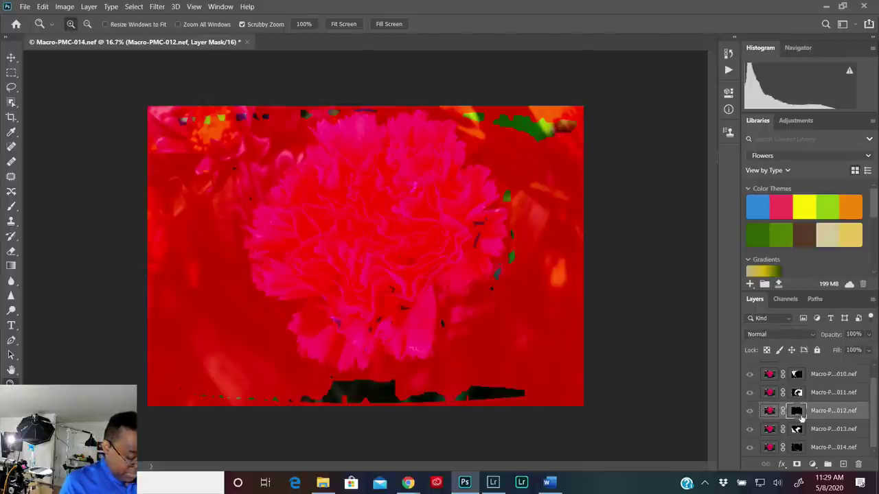
left_click(798, 416, "ctrl")
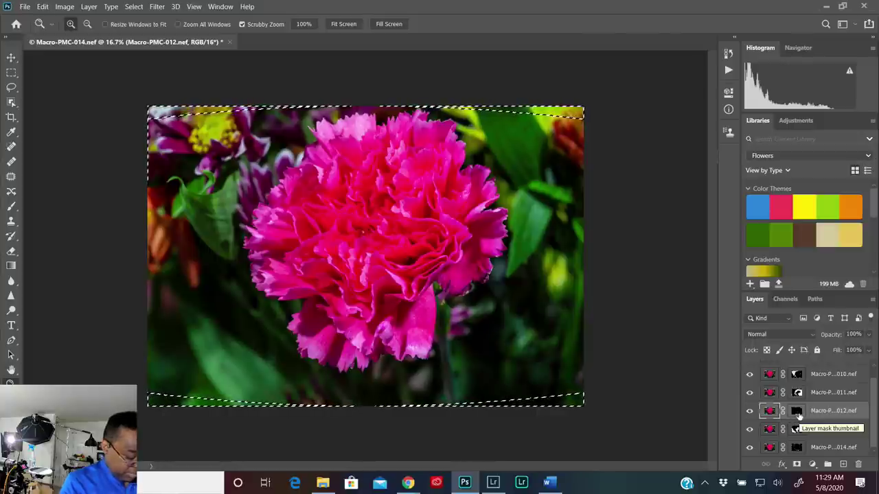
- Display the 012, 011 and 010 masks, then return to the full-colour composite
left_click(798, 412, "alt")
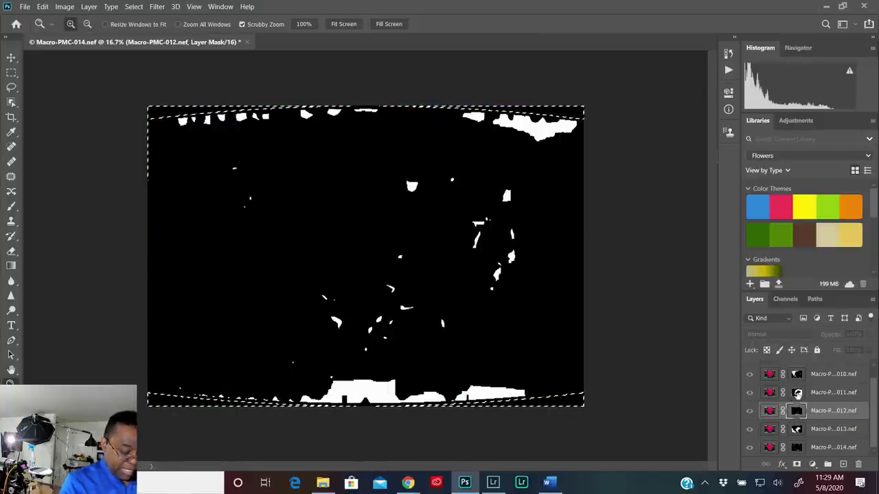
left_click(797, 392, "alt")
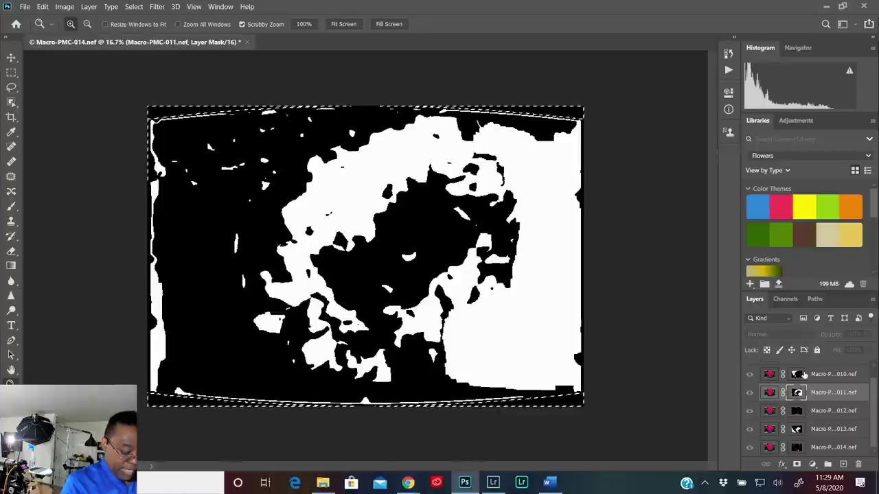
left_click(797, 375, "alt")
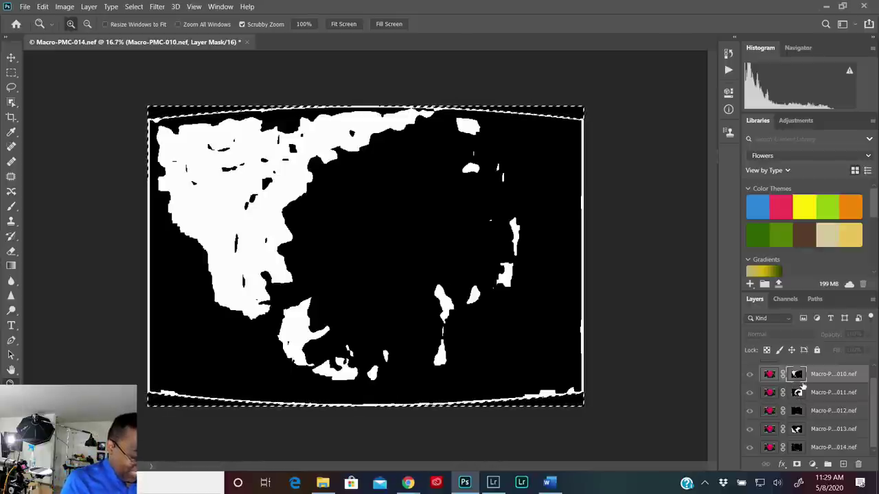
key("alt")
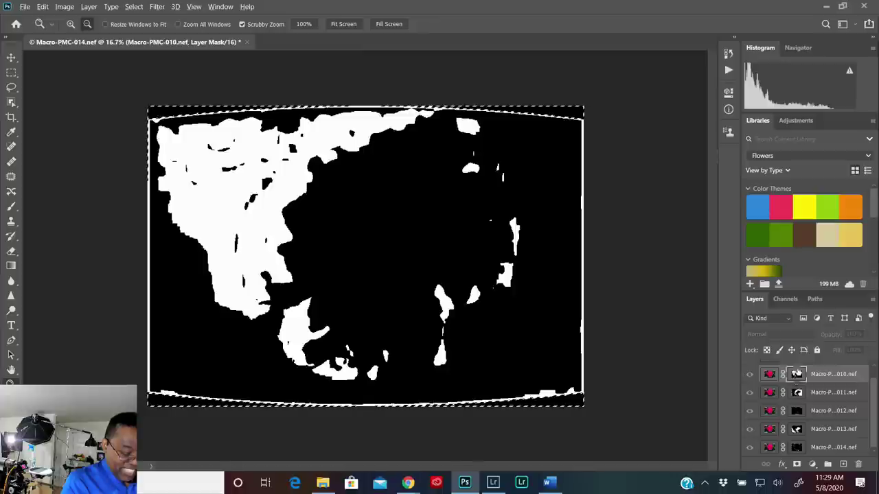
left_click(796, 374, "alt")
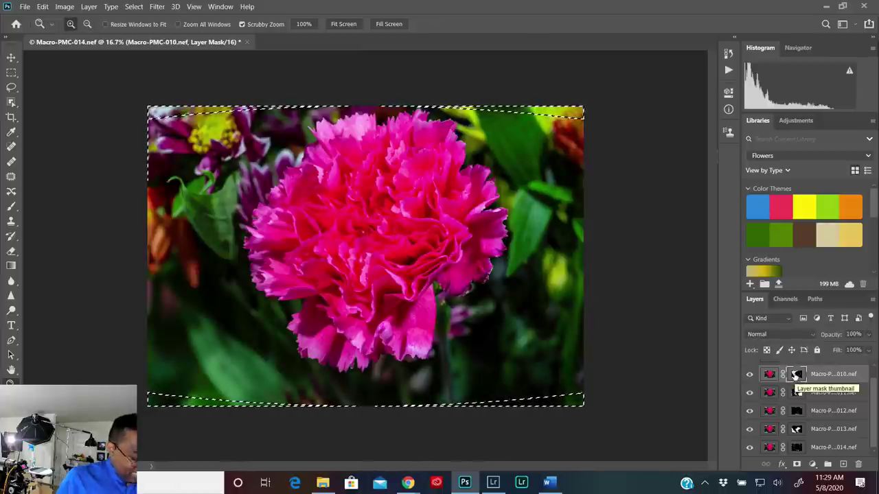
- Deselect, save the merged stack as Macro-PMC-010-Edit.tif, and close the document
key("ctrl+d")
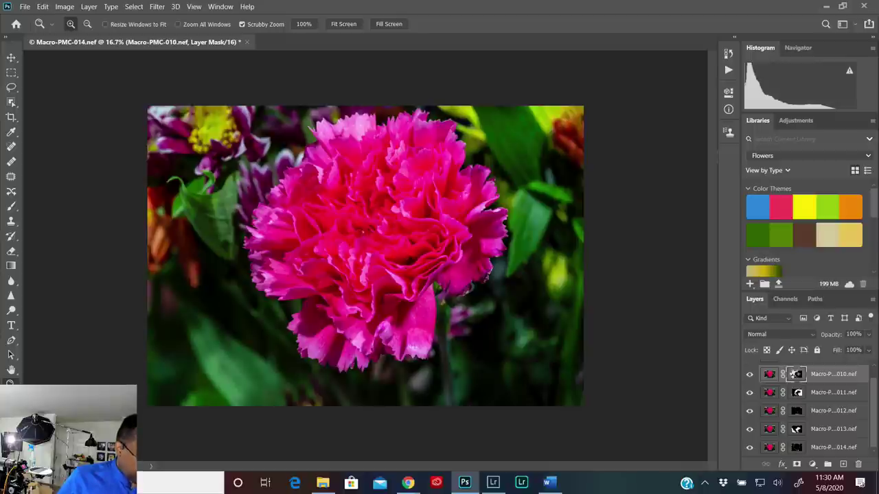
key("ctrl+s")
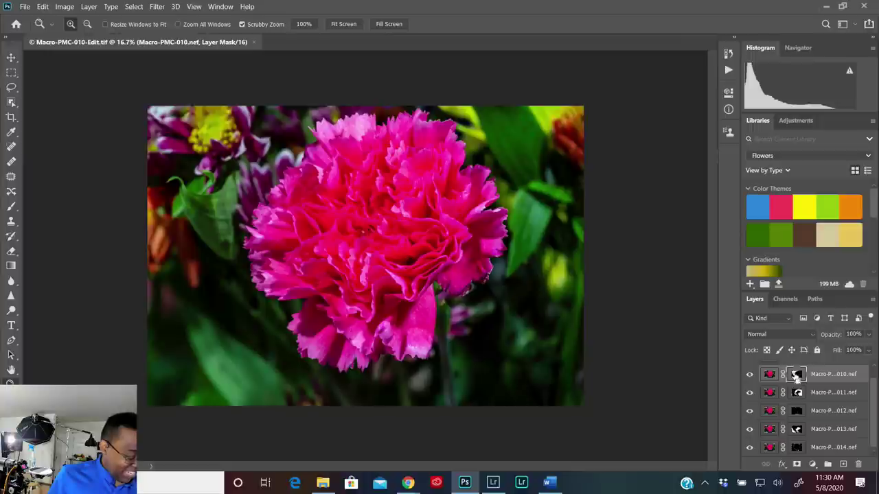
key("ctrl+w")
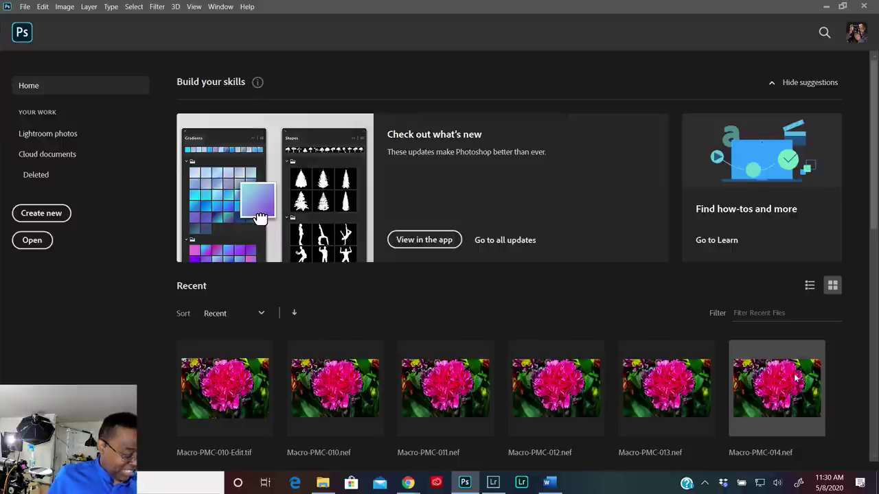
- Switch to Lightroom and review Catalog Settings' File Handling tab without changes
key("alt+Tab")
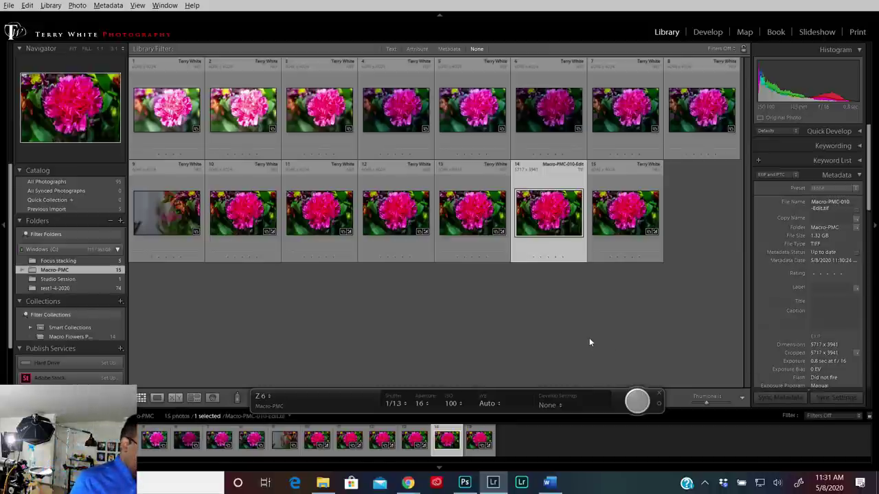
left_click(9, 5)
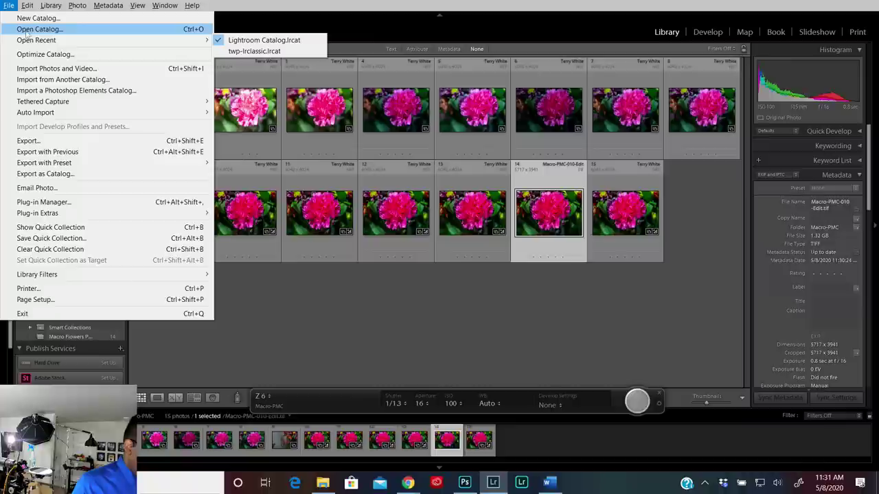
mouse_move(27, 7)
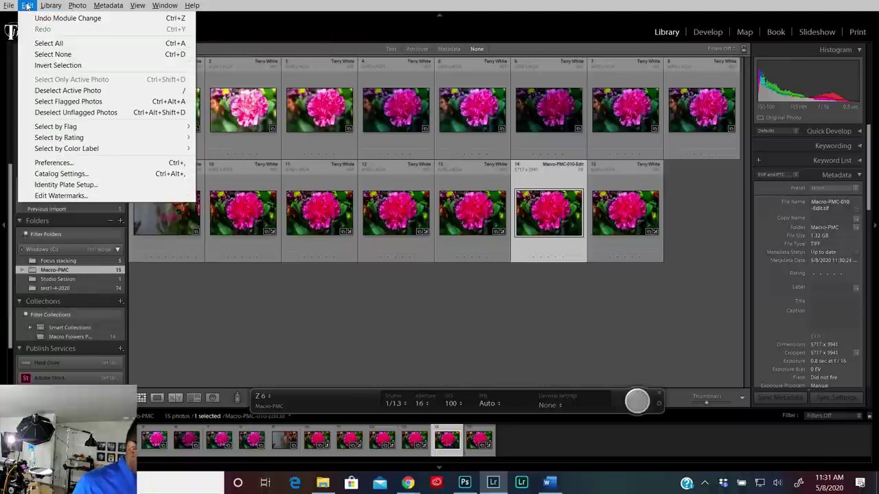
left_click(61, 174)
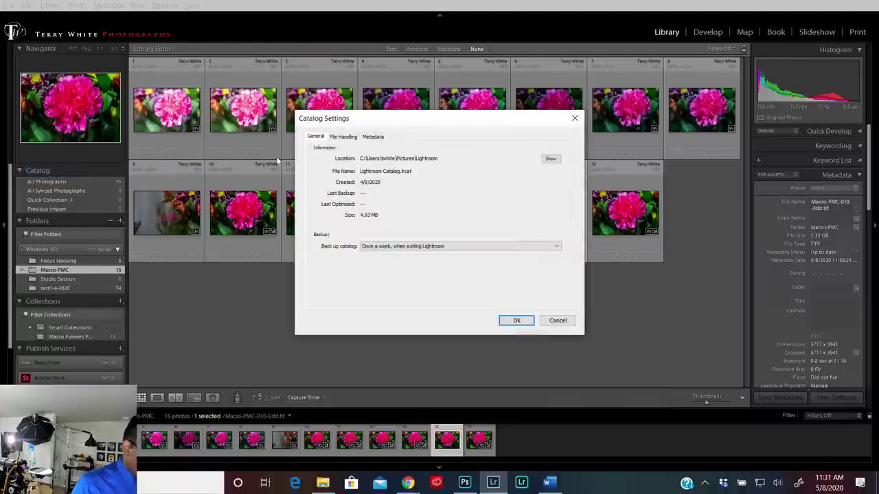
left_click(344, 136)
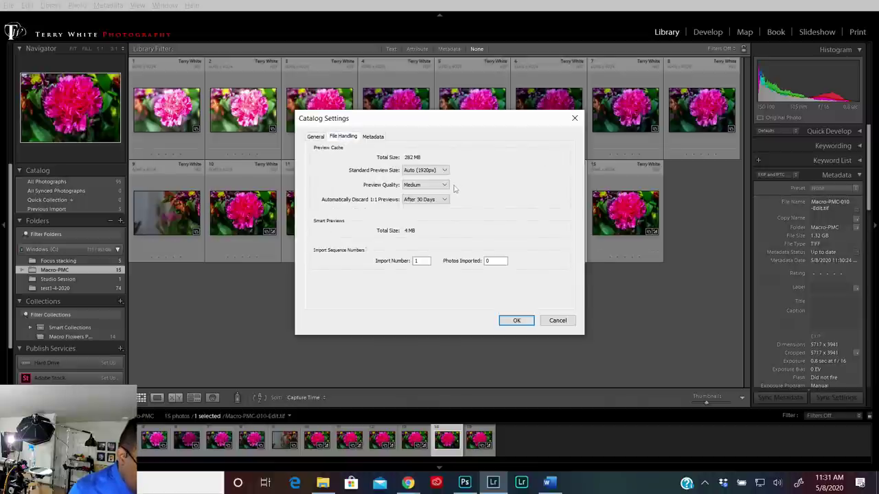
left_click(557, 320)
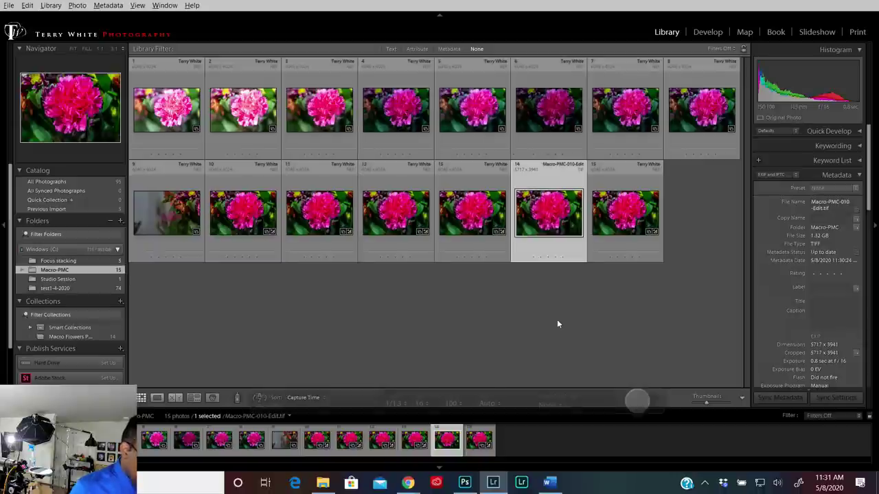
left_click(27, 5)
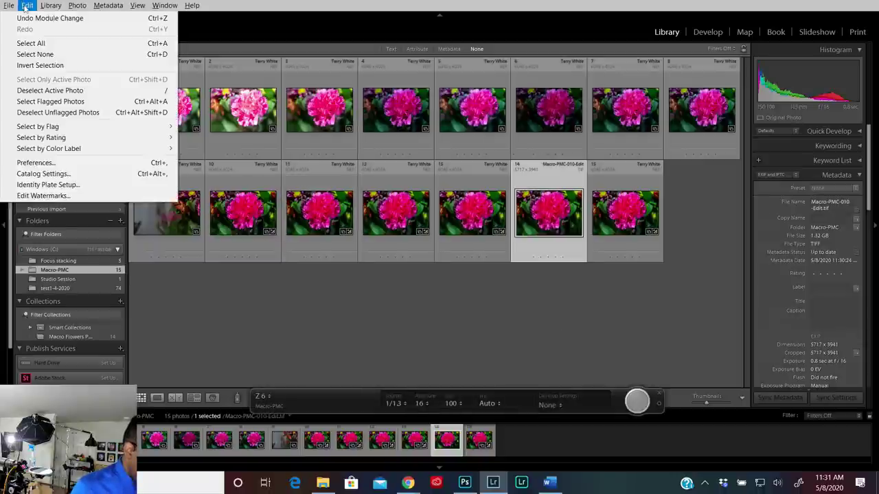
- Set the External Editing file format to PSD, then fire a tethered capture of Macro-PMC-016
left_click(76, 163)
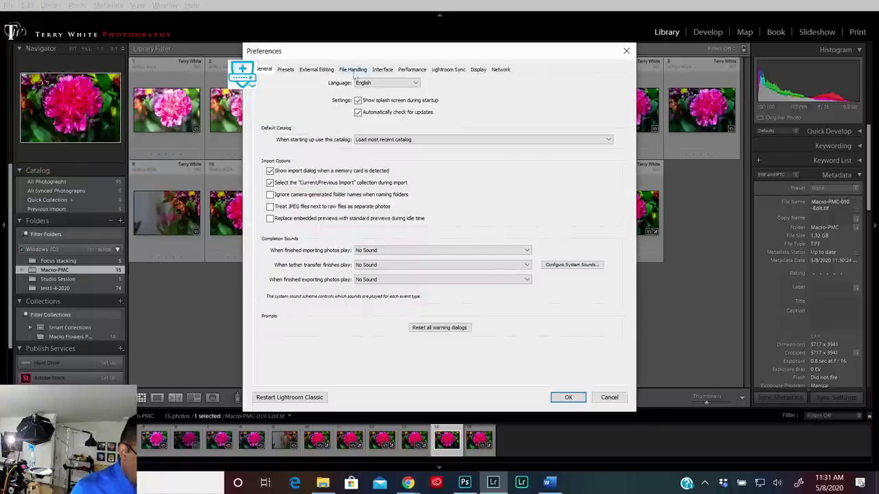
left_click(353, 70)
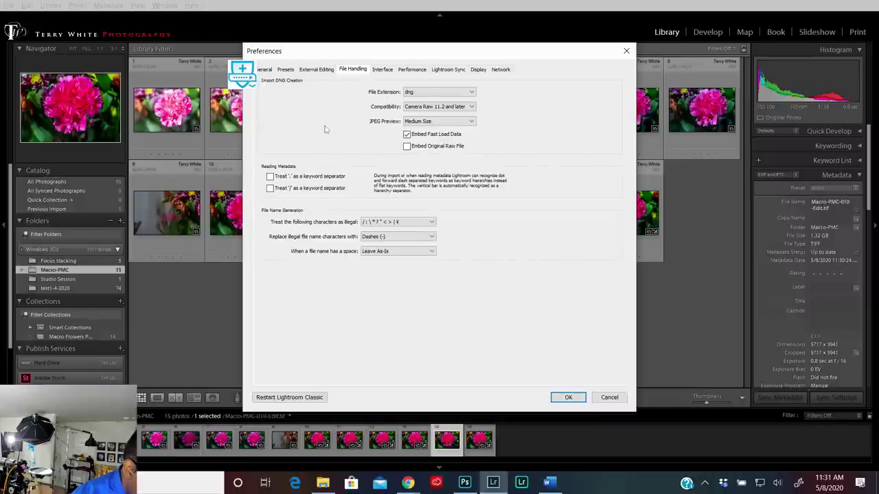
left_click(314, 70)
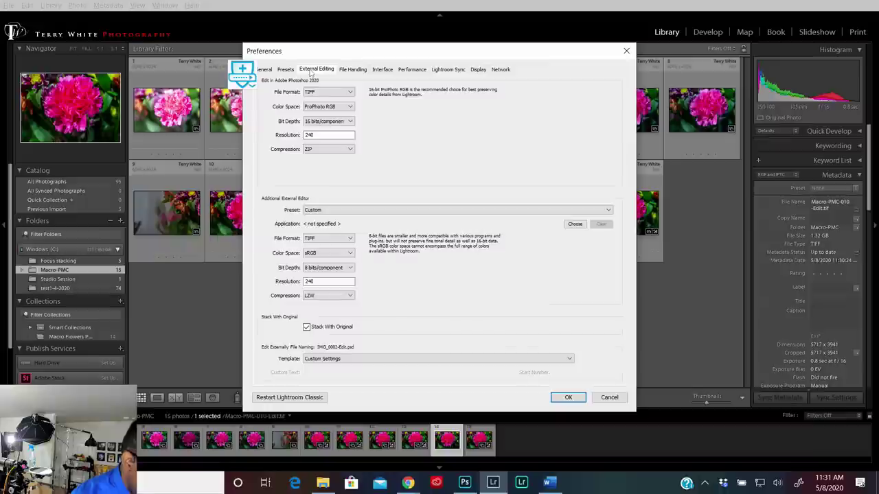
left_click(336, 92)
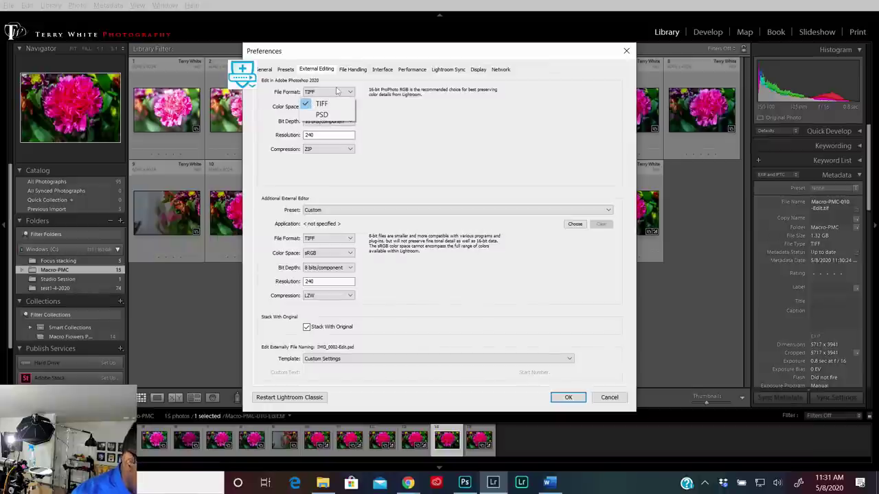
left_click(330, 112)
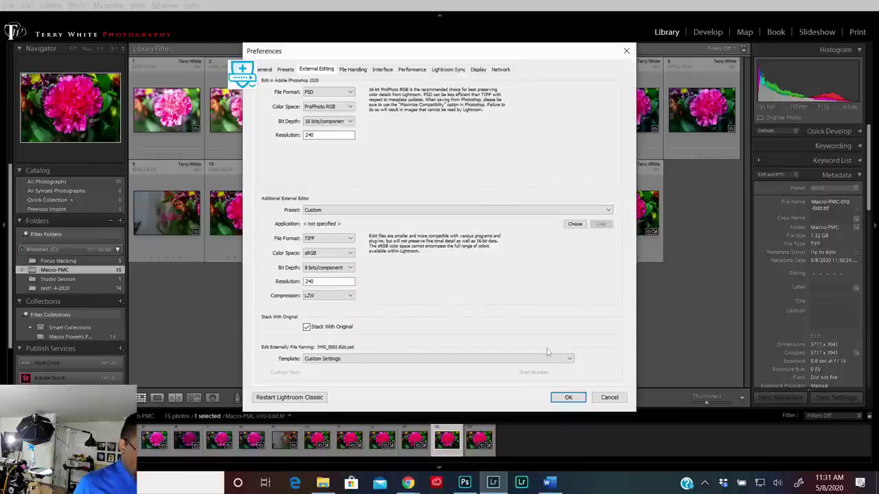
left_click(567, 398)
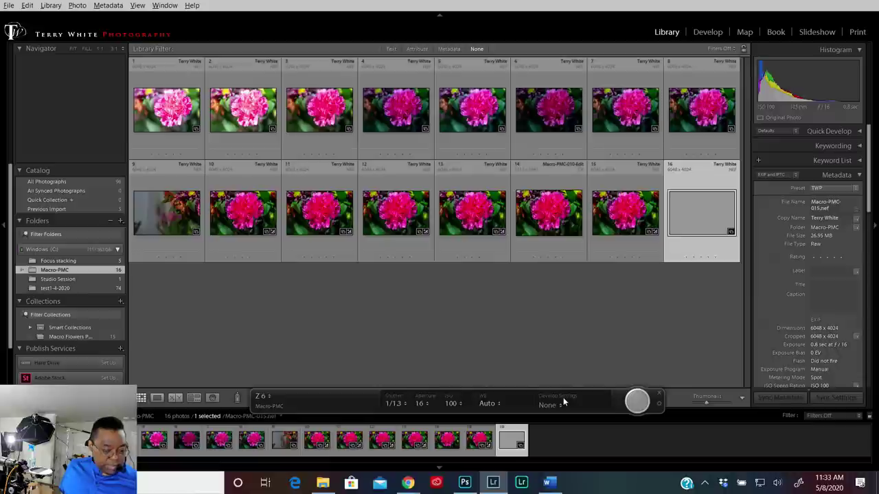
key("f")
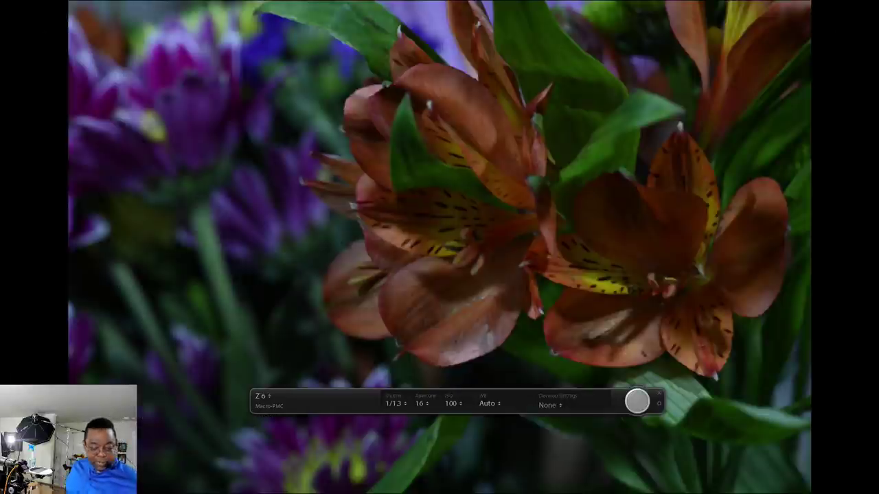
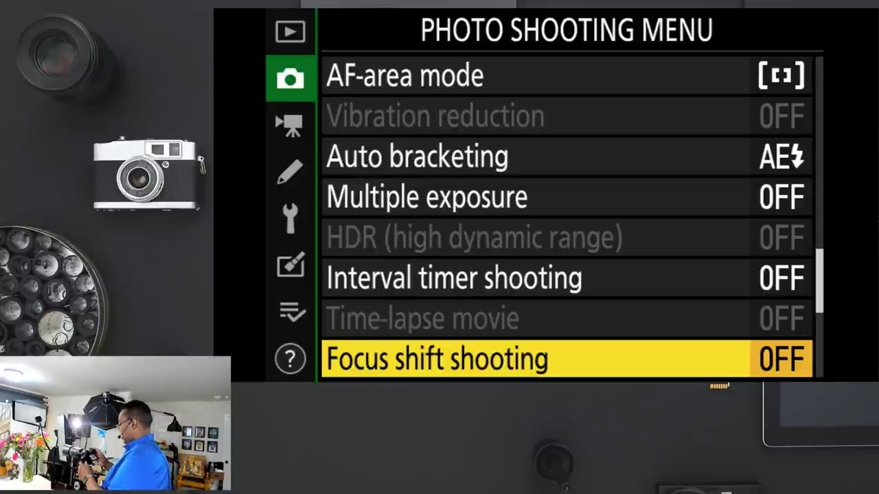
- Confirm 5 shots in the focus shift shooting settings and check the focus step width (10)
key("Return")
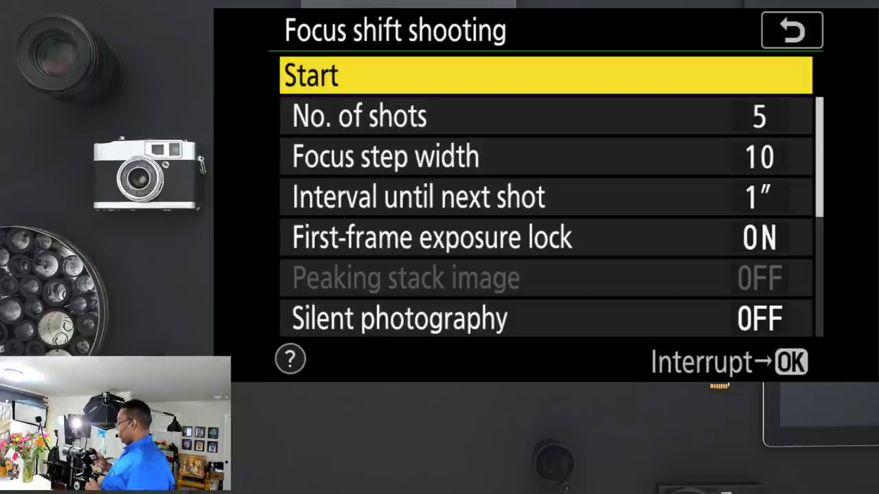
left_click(522, 116)
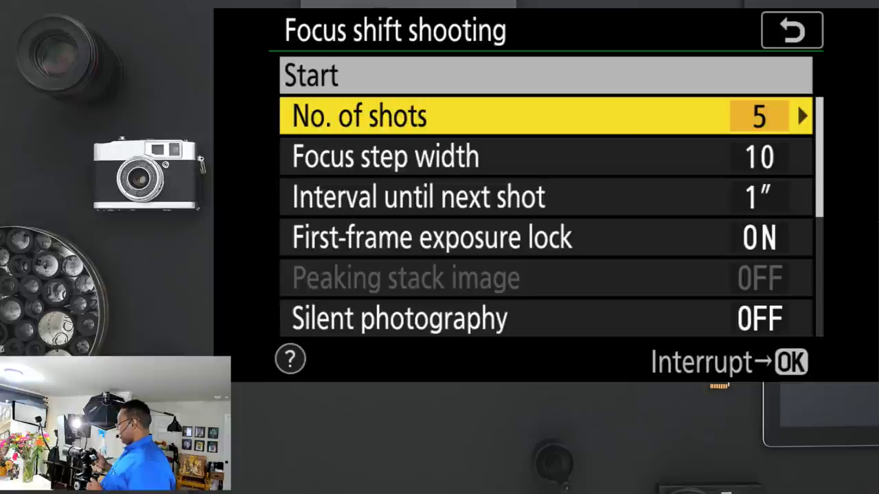
key("Right")
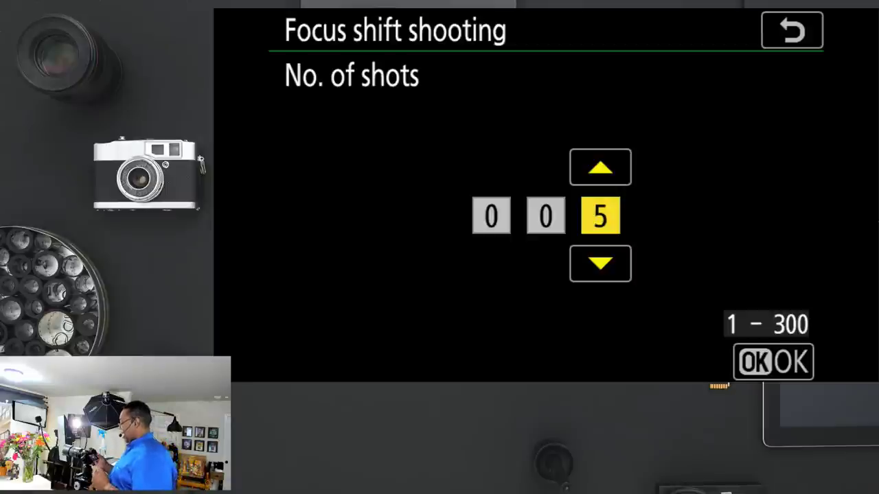
key("Return")
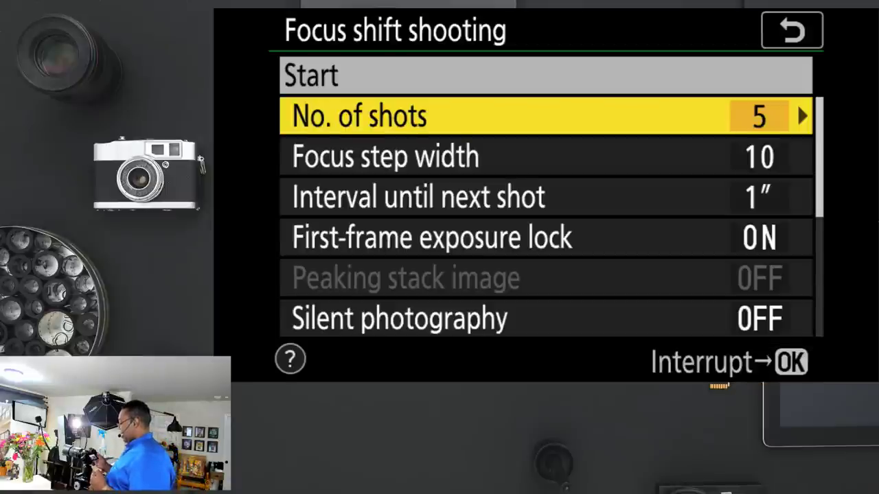
key("Down")
key("Right")
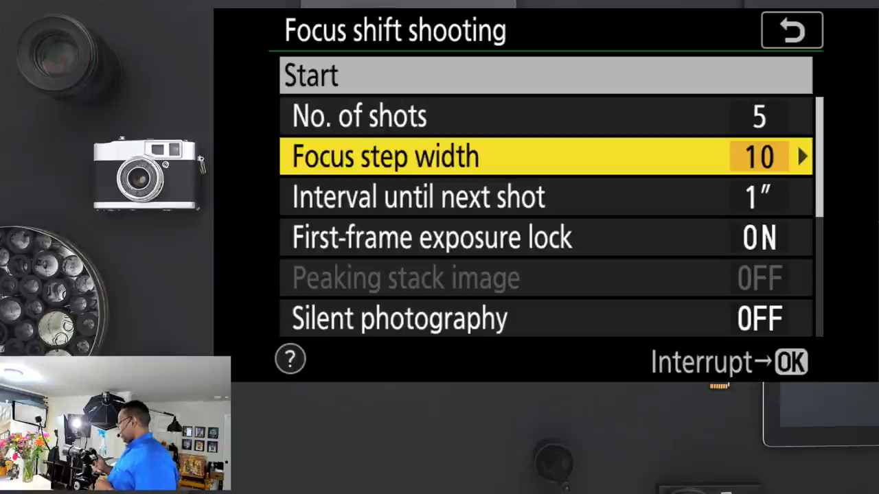
left_click(546, 198)
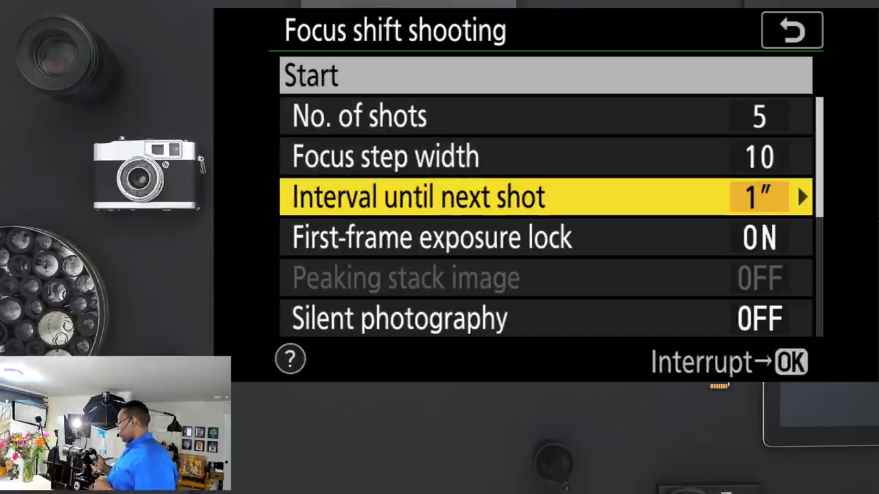
key("Right")
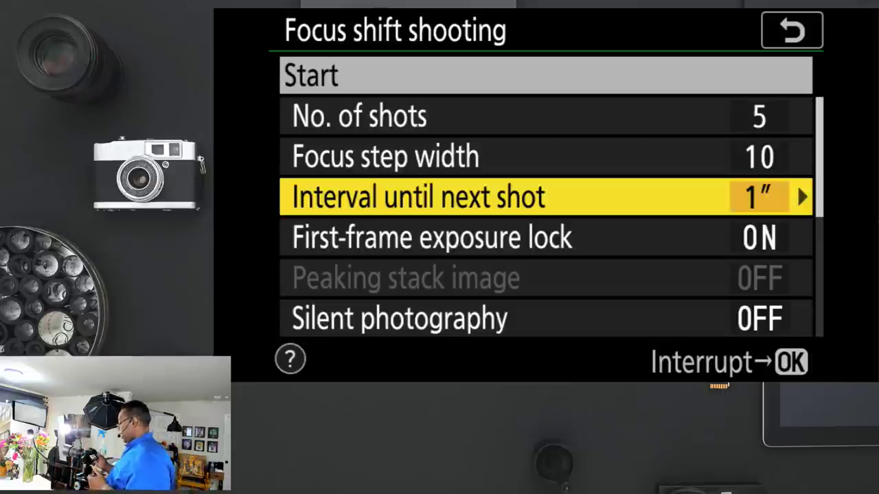
key("Down")
key("Down")
key("Down")
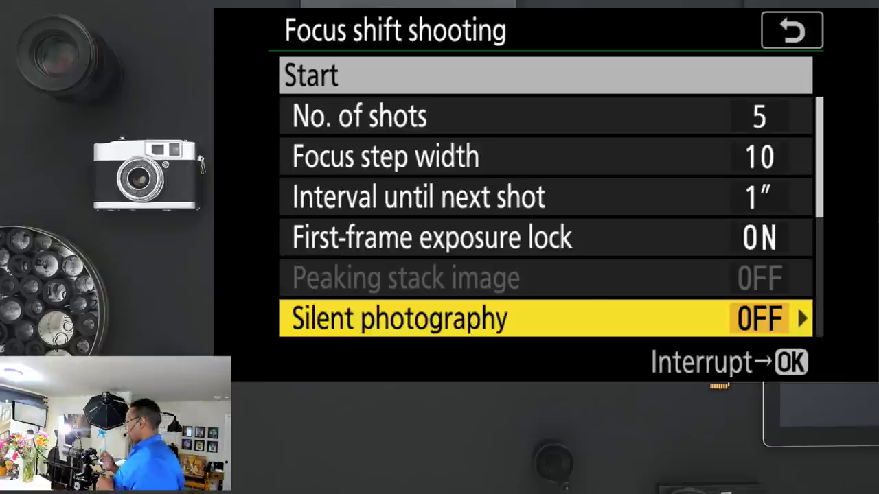
key("Left")
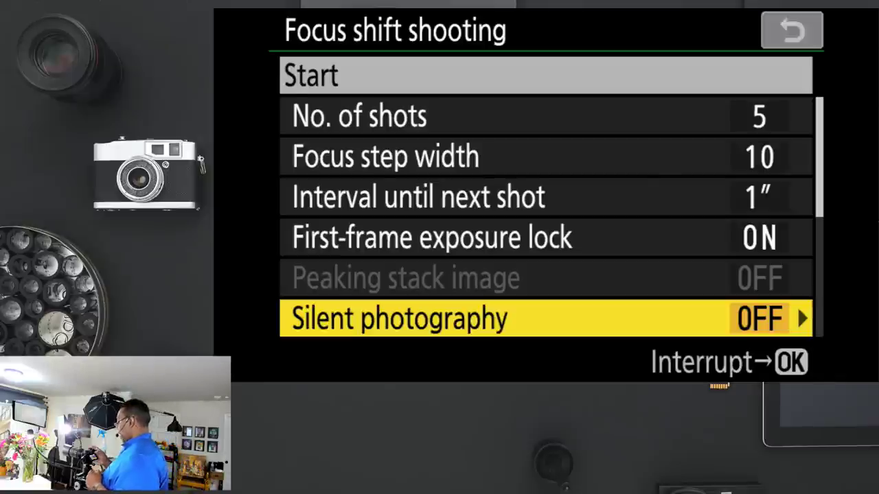
key("Right")
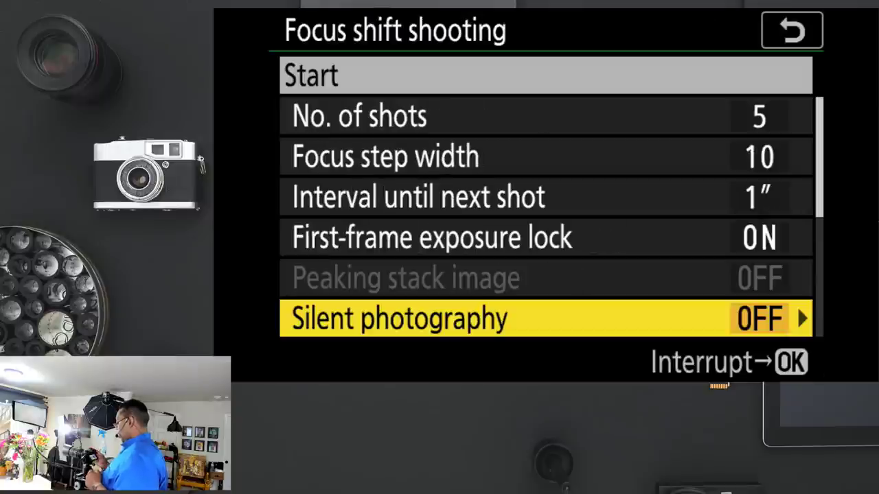
key("Up")
key("Up")
key("Up")
key("Up")
key("Up")
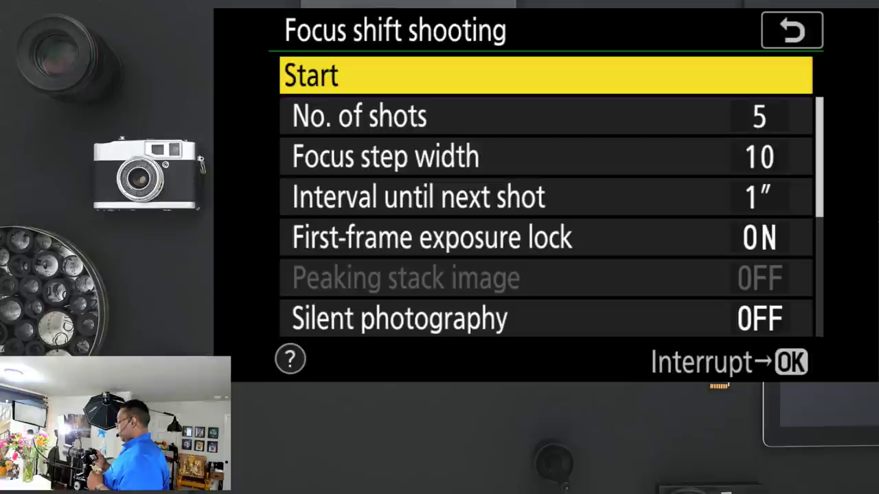
- Begin capturing the 5-shot focus-shift stack from the Start option on the Nikon Z 6
key("Return")
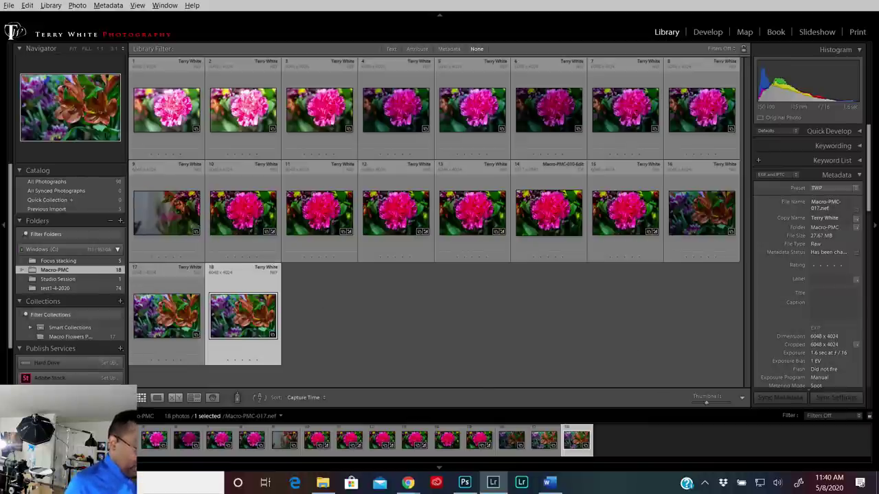
- Open the Import window with the NIKON Z 6 card as the source using Ctrl+Shift+I
key("ctrl+shift+i")
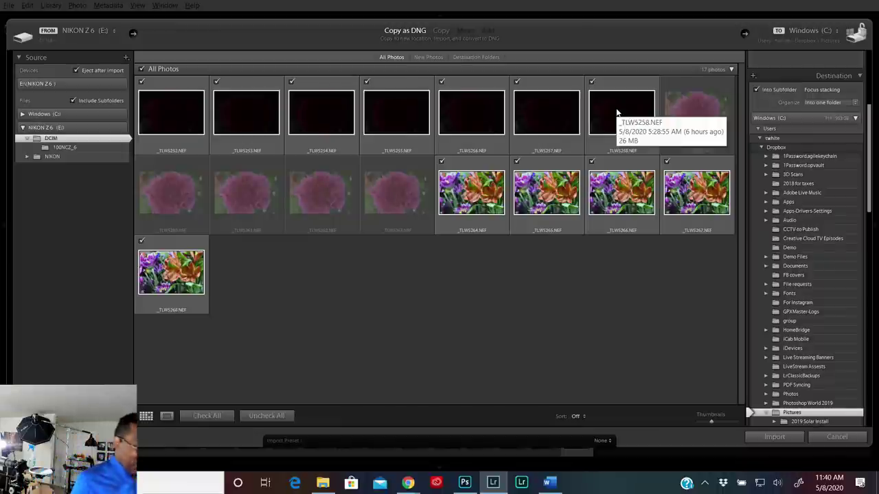
- Uncheck the seven black first-row frames _TLW5252–_TLW5258, leaving the five flower shots for import
left_click(596, 98)
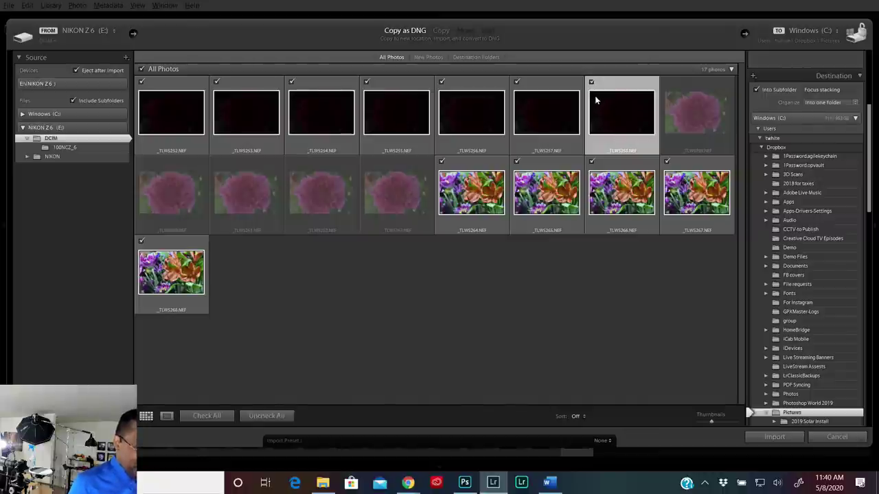
left_click(178, 124, "shift")
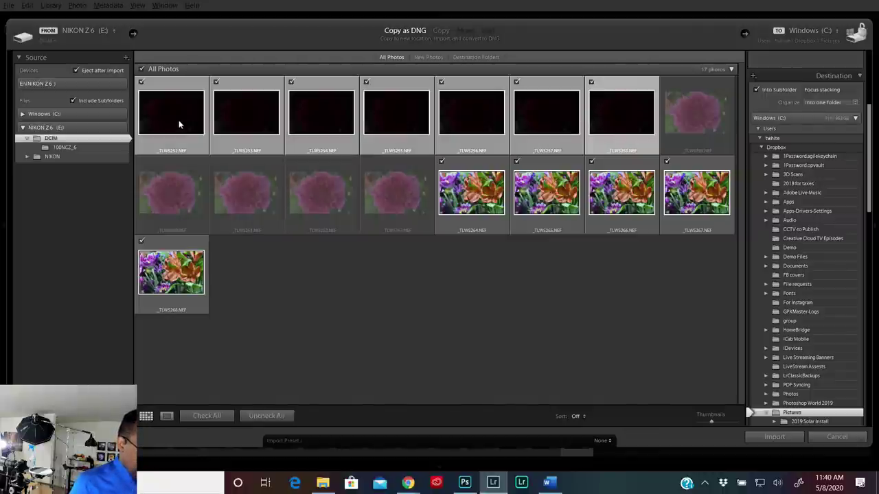
left_click(141, 81)
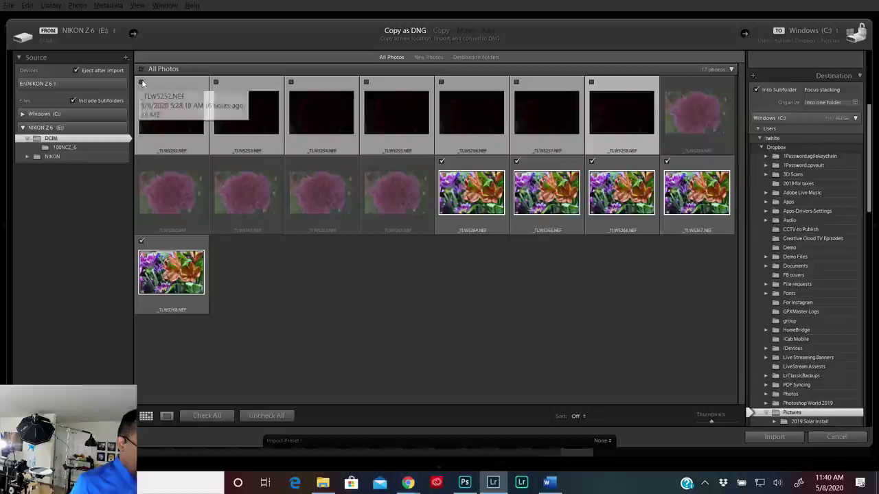
left_click(445, 263)
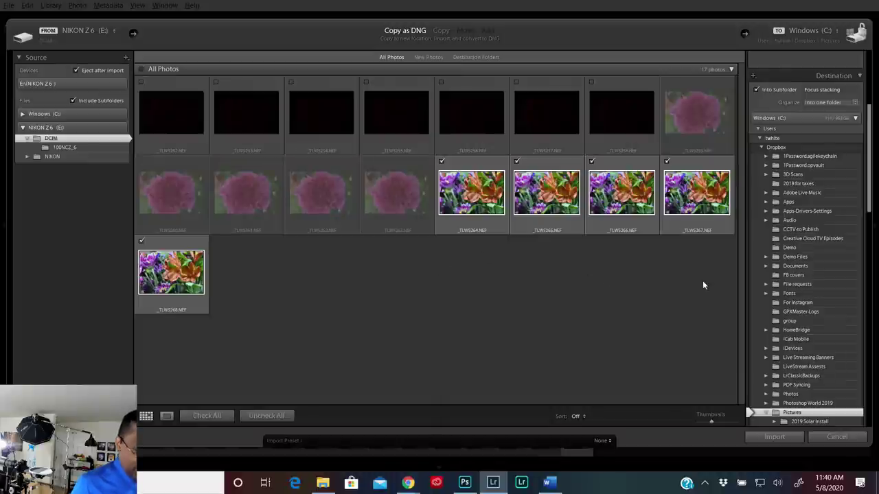
scroll(804, 292, "up", 5)
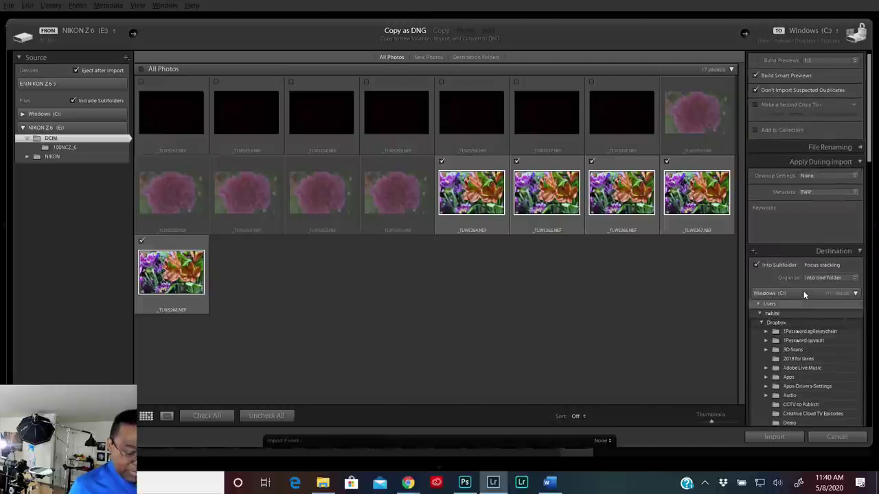
scroll(805, 294, "up", 1)
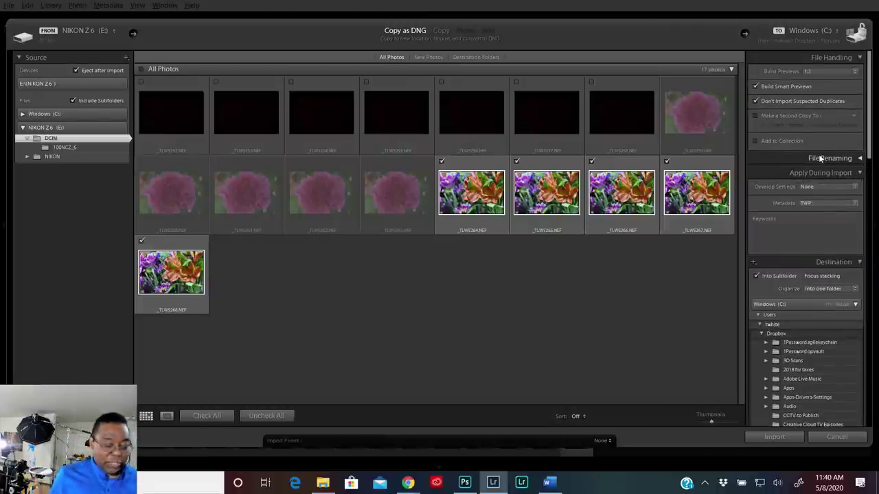
- Show the Build Previews choices: Minimal, Embedded & Sidecar, Standard and 1:1
left_click(815, 70)
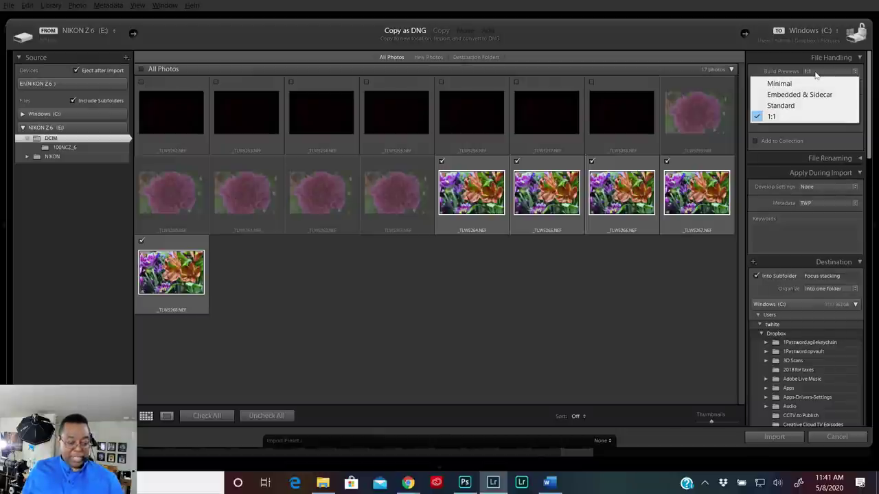
- Keep 1:1 previews and begin adding keywords for the import
left_click(776, 71)
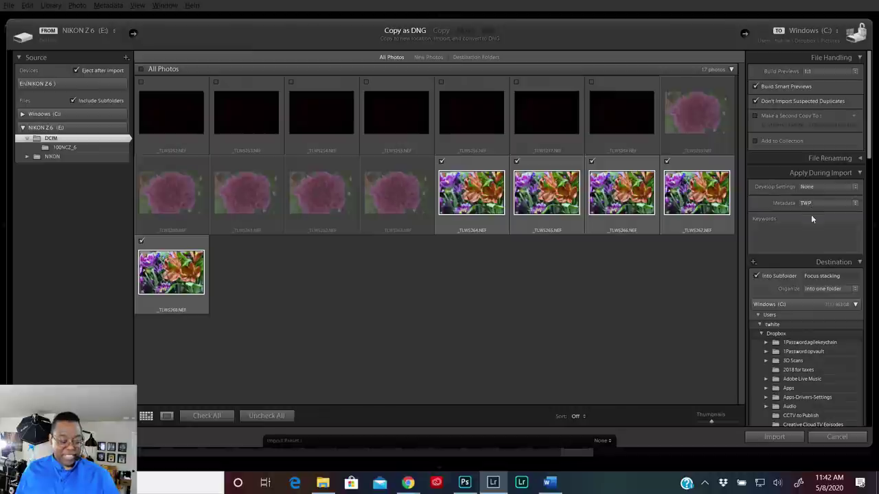
left_click(795, 238)
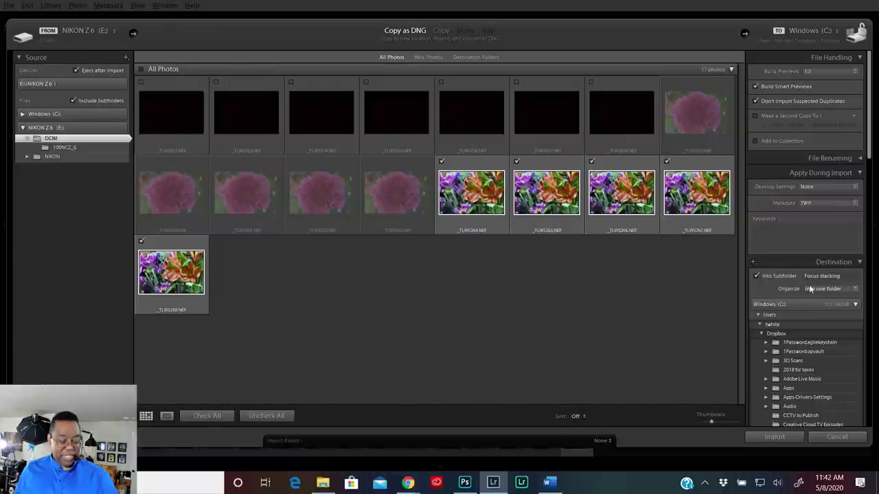
scroll(805, 285, "down", 10)
scroll(810, 288, "down", 12)
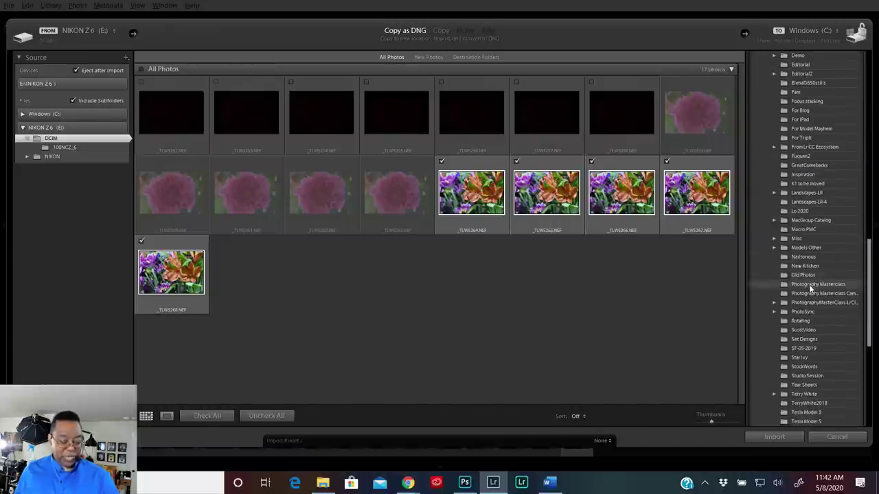
scroll(809, 284, "up", 20)
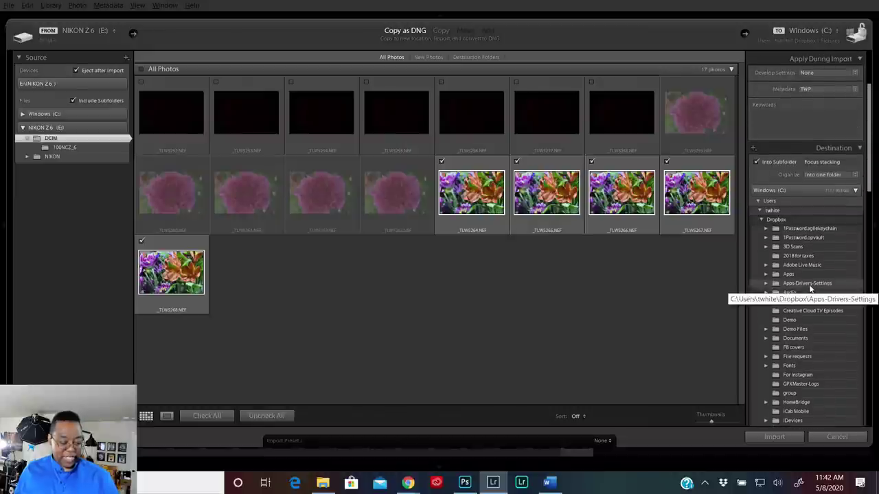
scroll(809, 284, "up", 5)
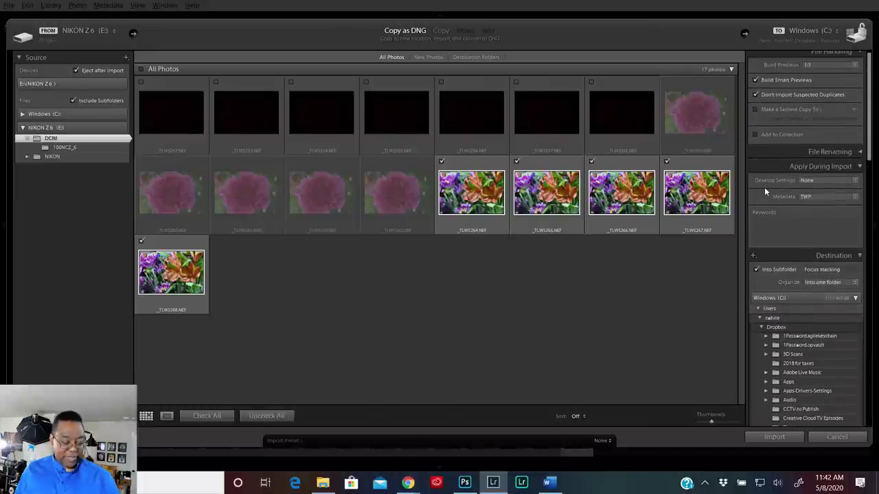
scroll(753, 134, "up", 1)
- Add the import to the Macro Flowers PMC collection and import the five shots as DNG
left_click(755, 138)
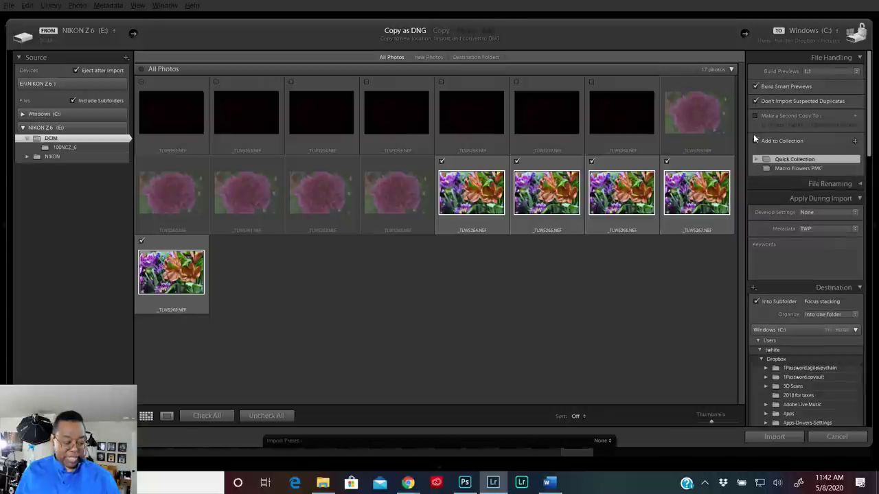
left_click(790, 168)
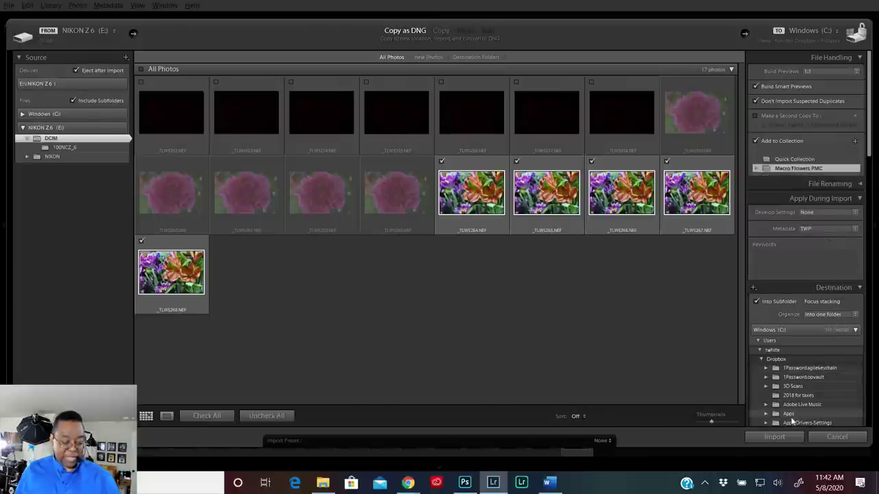
left_click(779, 439)
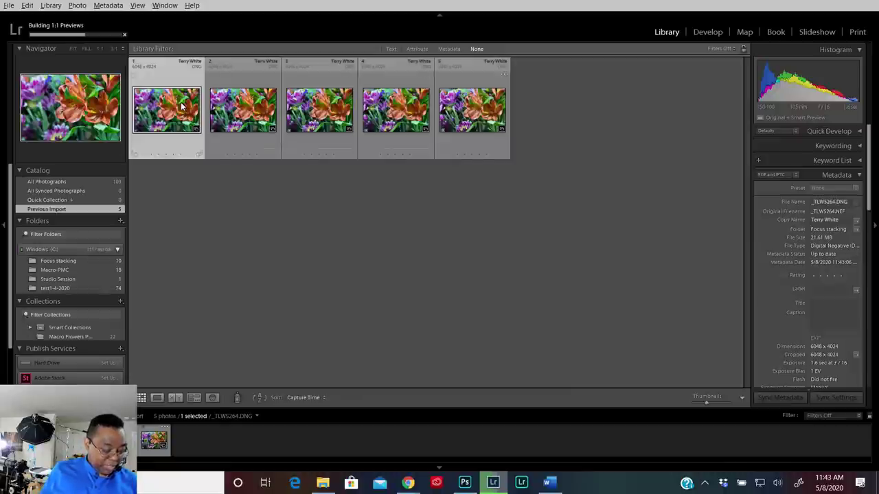
key("f")
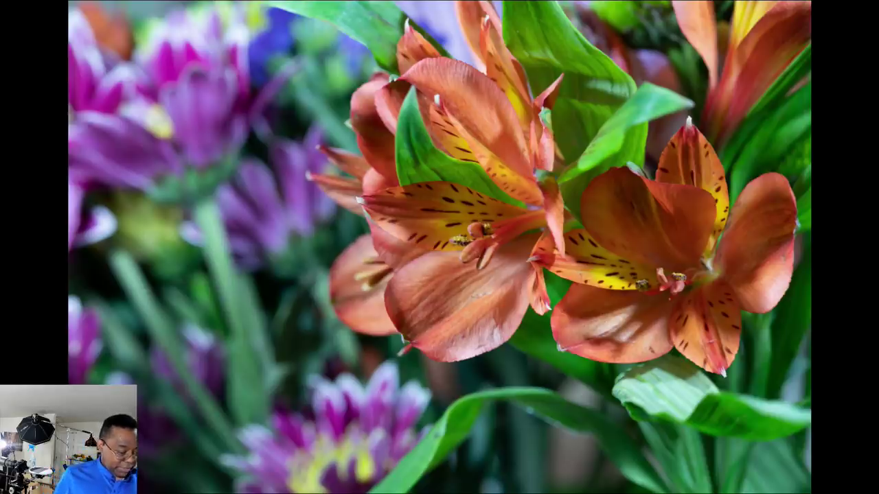
key("Right")
key("Right")
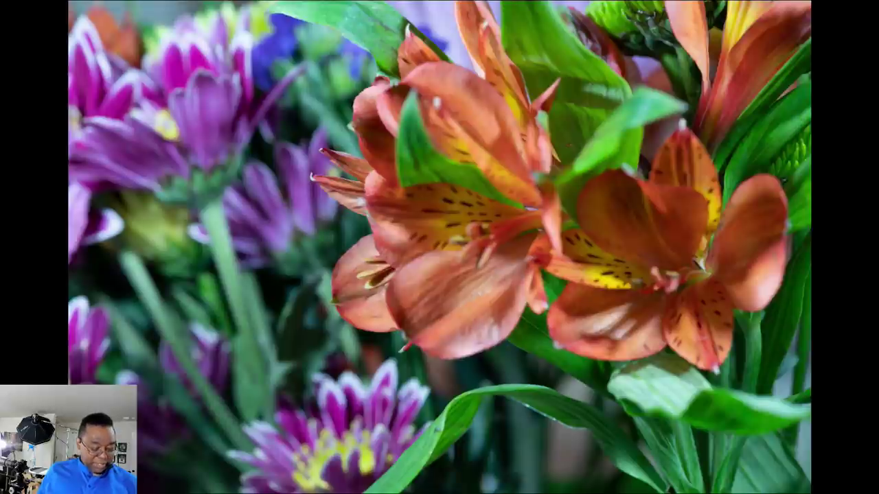
key("Right")
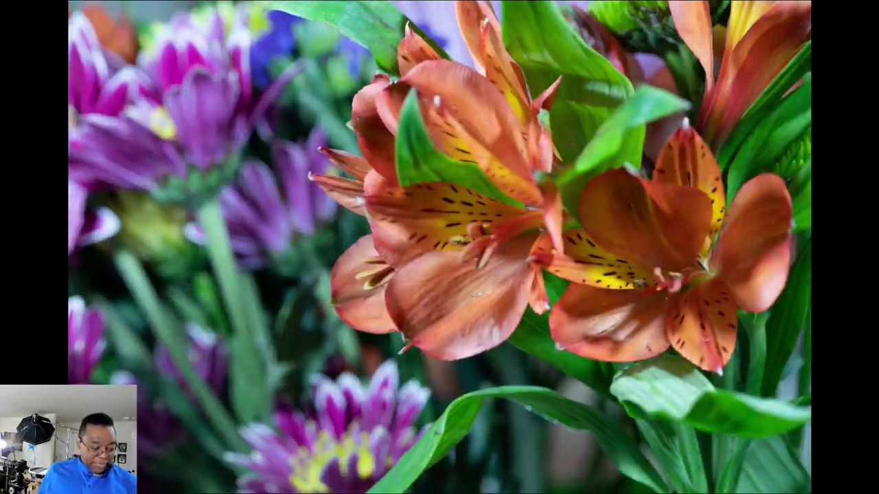
key("Right")
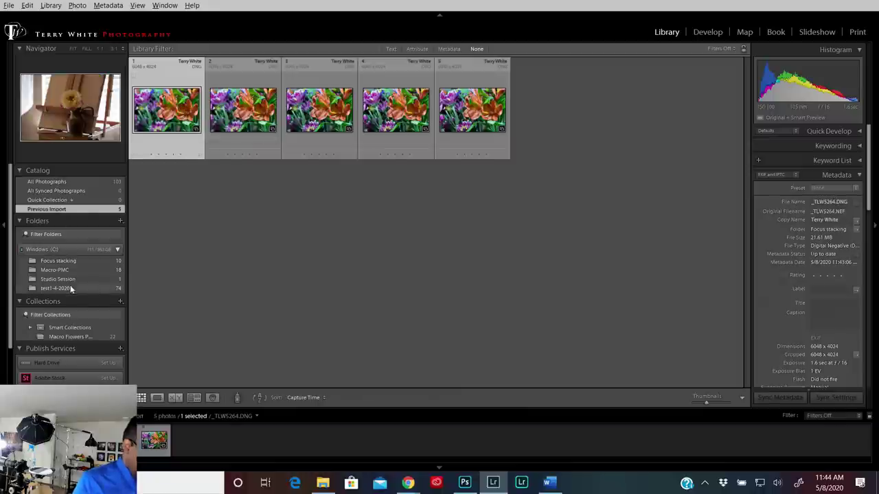
- Give photos 18–22 in Macro Flowers PMC the Adobe Vivid profile, Auto tone and Saturation 0
left_click(60, 337)
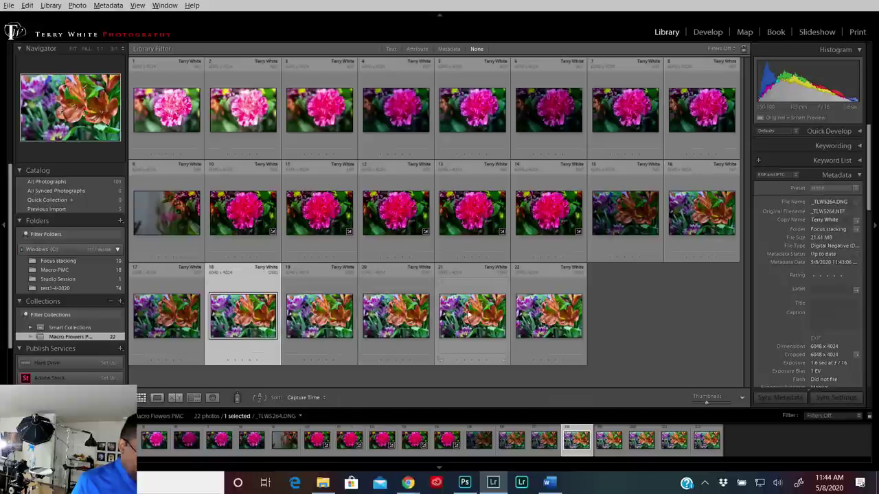
left_click(541, 315, "shift")
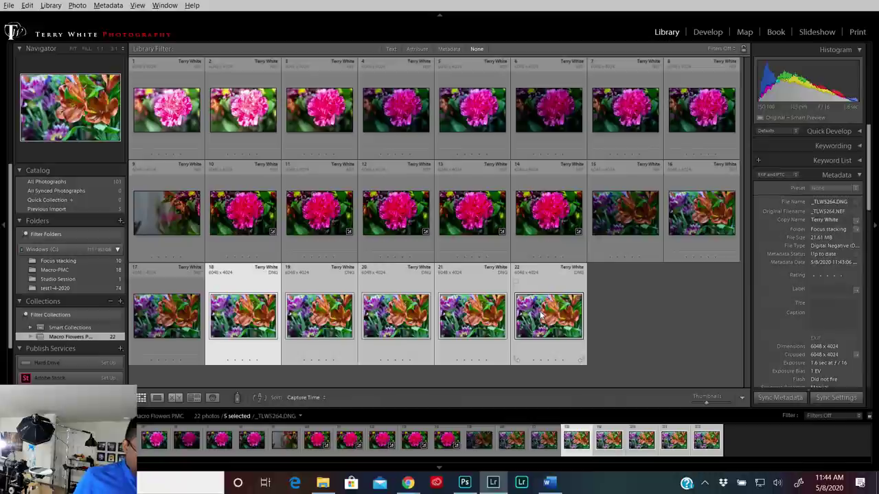
key("d")
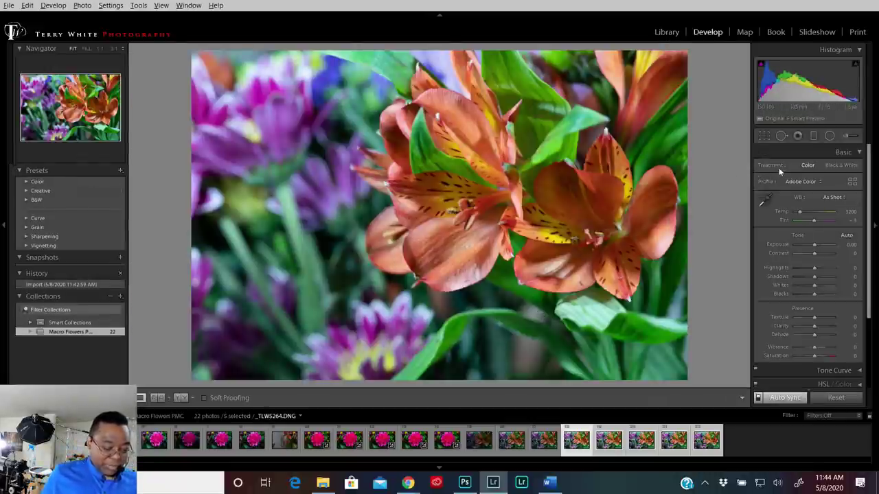
left_click(798, 183)
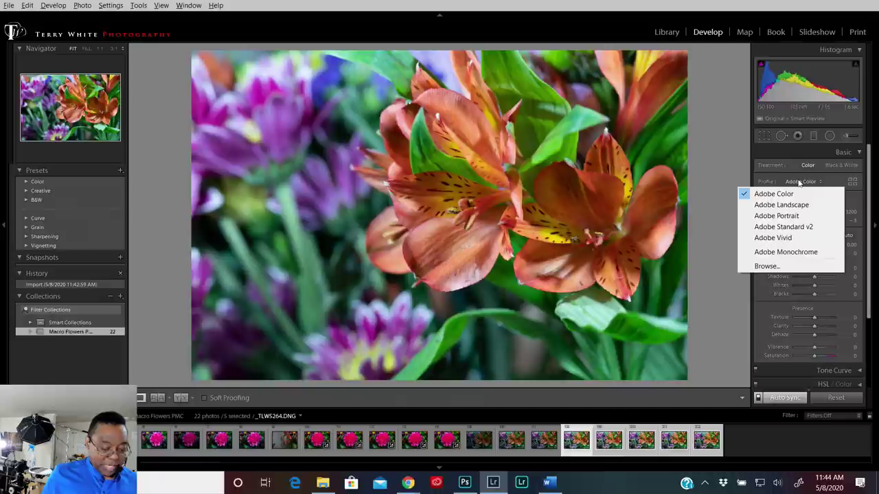
left_click(795, 238)
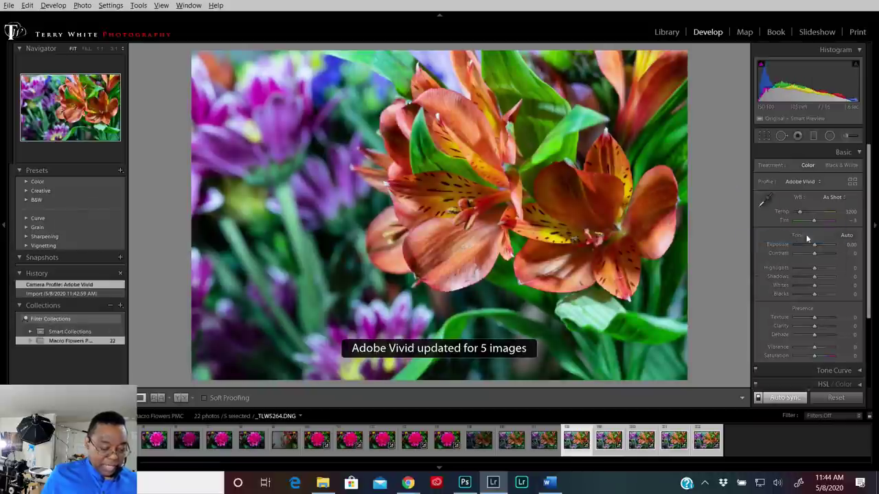
left_click(848, 236)
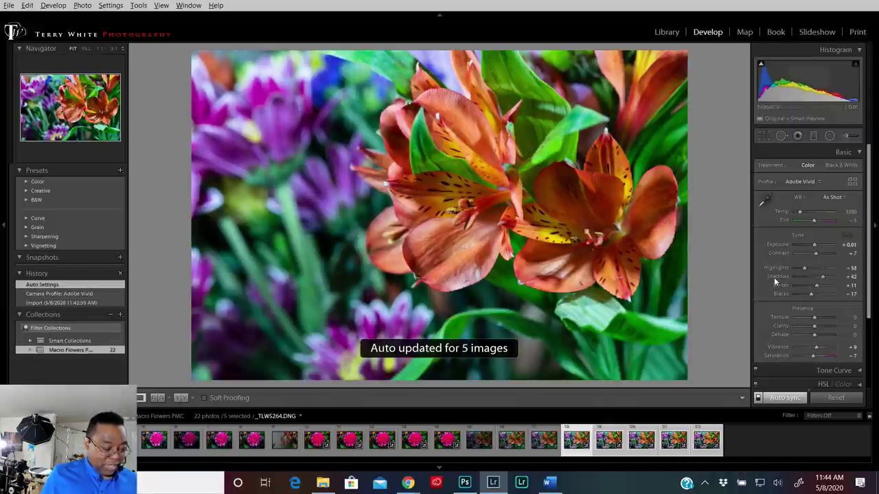
double_click(812, 353)
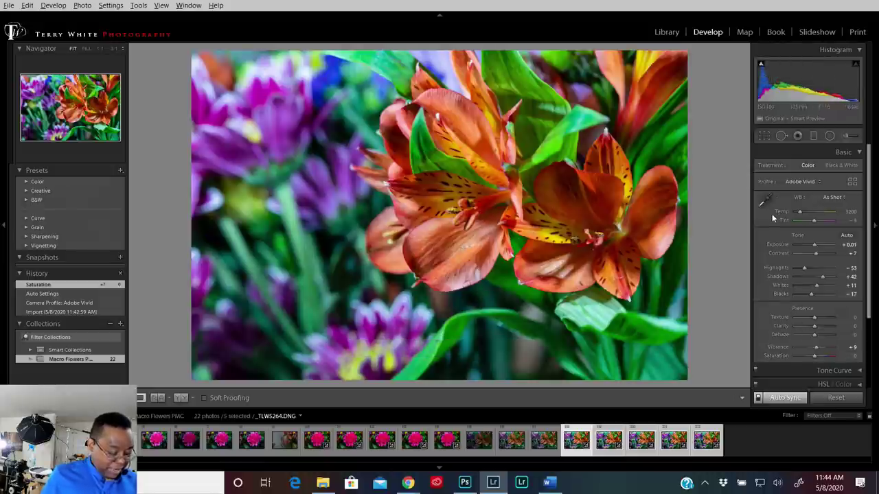
key("g")
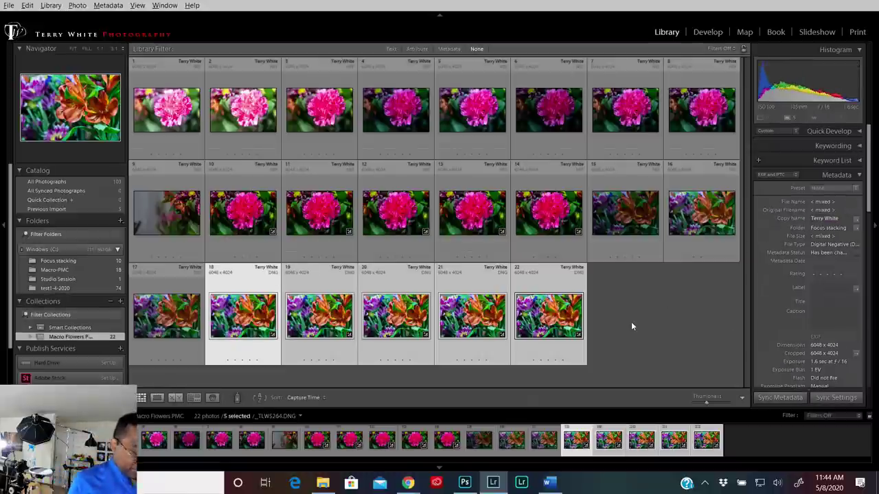
- Send the five selected shots to Photoshop via Edit In > Open as Layers in Photoshop
right_click(558, 322)
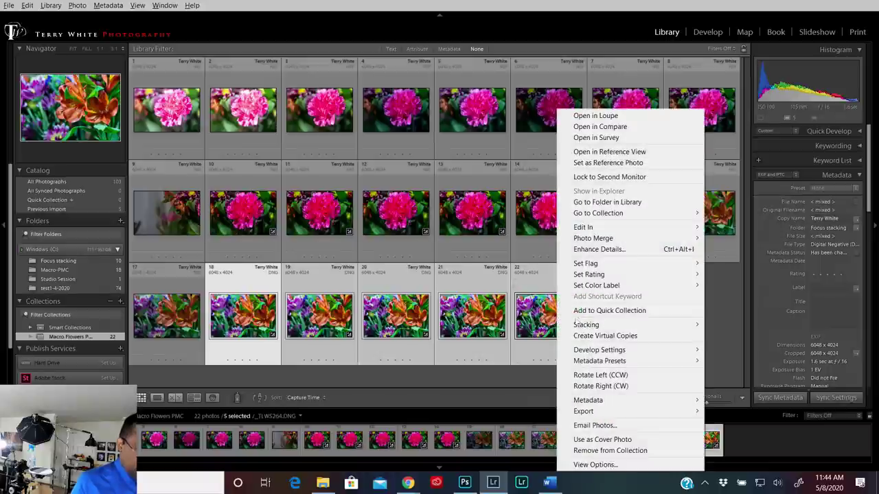
mouse_move(635, 277)
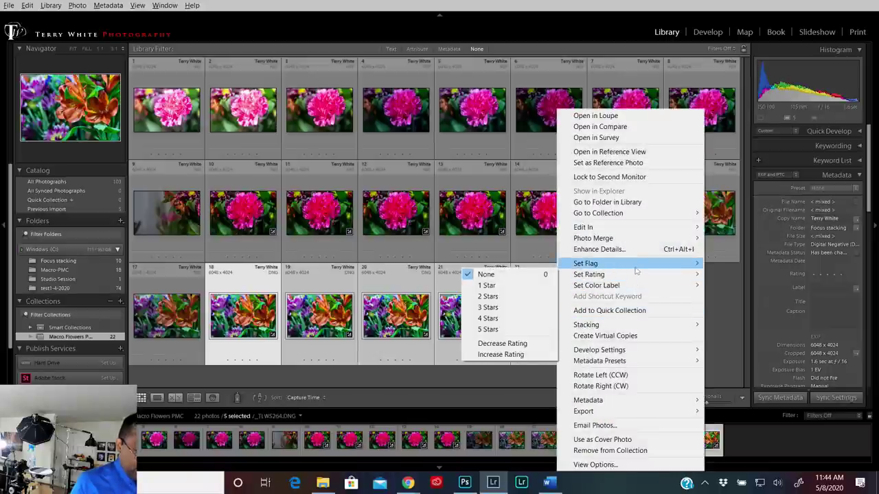
mouse_move(633, 231)
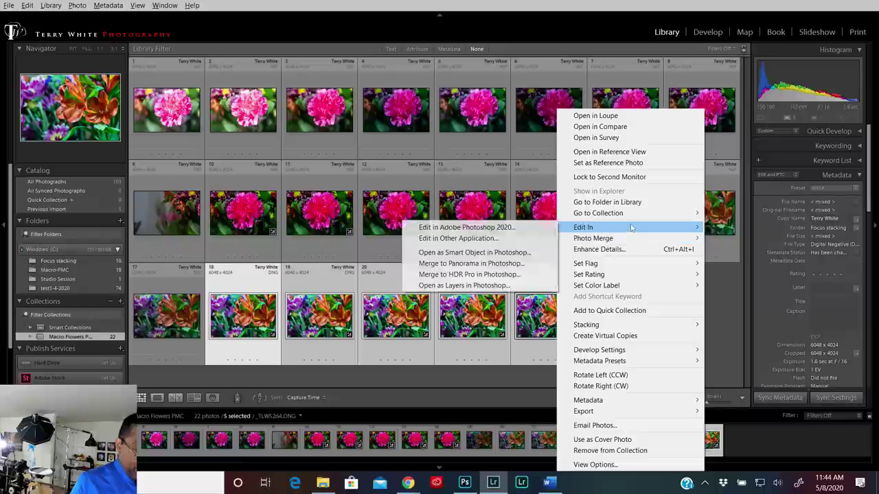
left_click(485, 285)
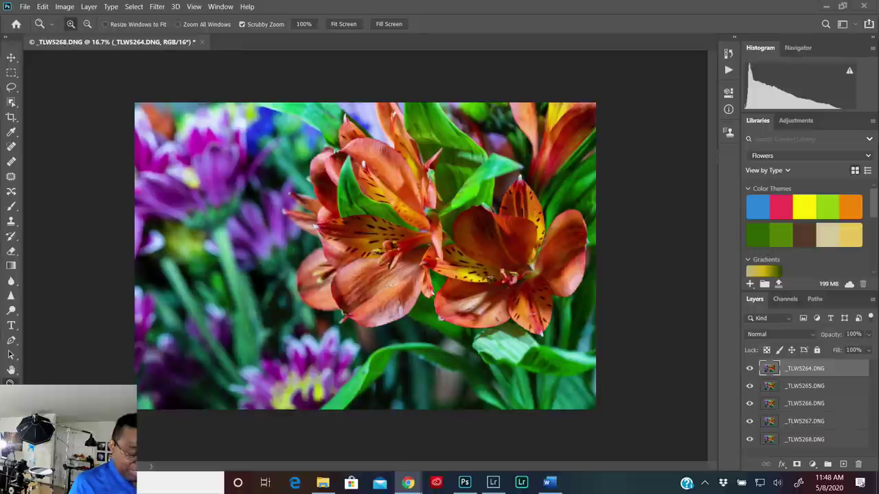
- Select all five layers, _TLW5264.DNG through _TLW5268.DNG, in the Layers panel
left_click(802, 441, "shift")
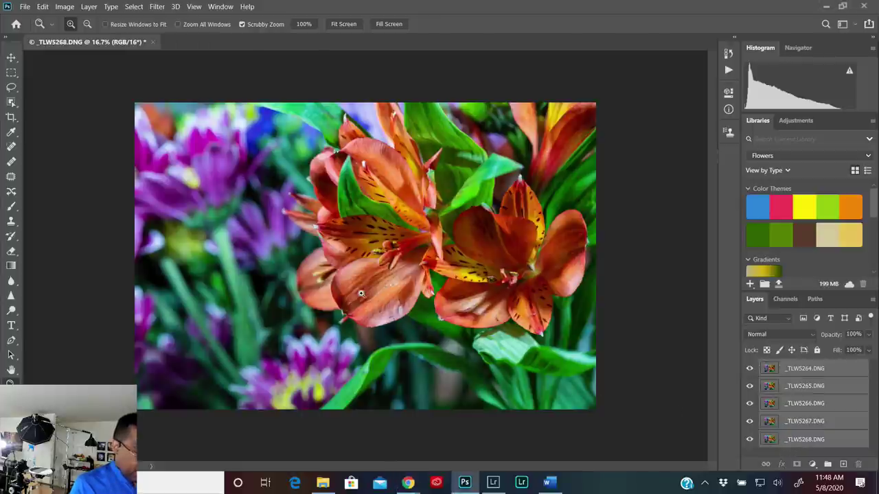
left_click(45, 7)
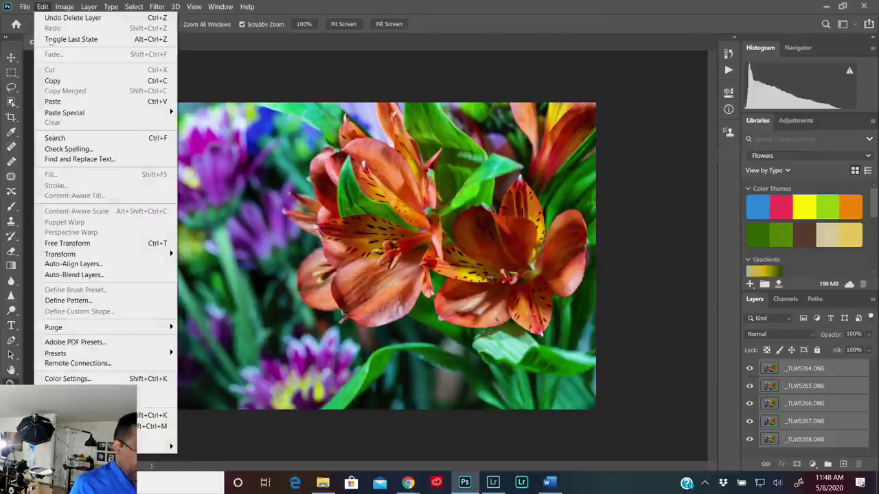
- Run Edit > Auto-Align Layers on the five layers with Auto projection
left_click(101, 267)
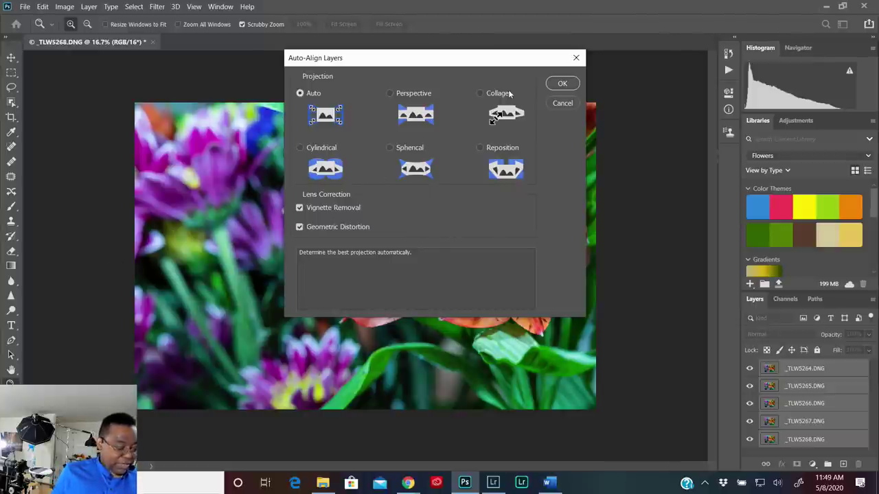
left_click(559, 83)
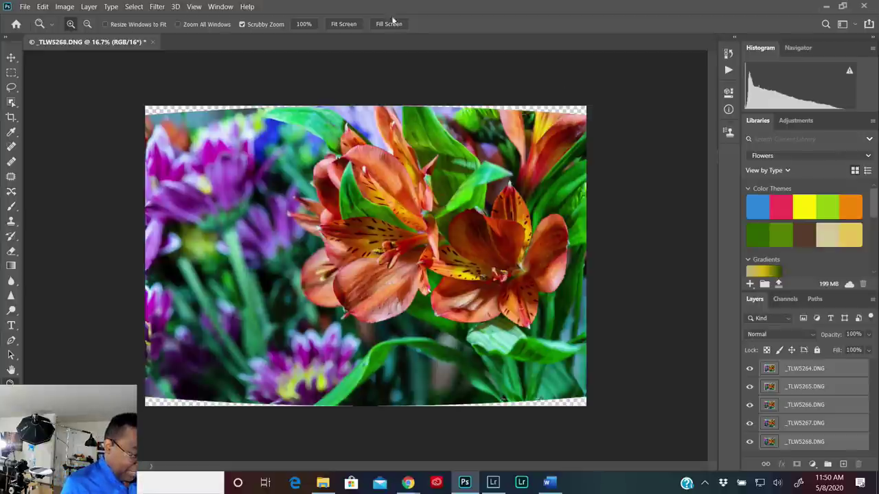
left_click(43, 6)
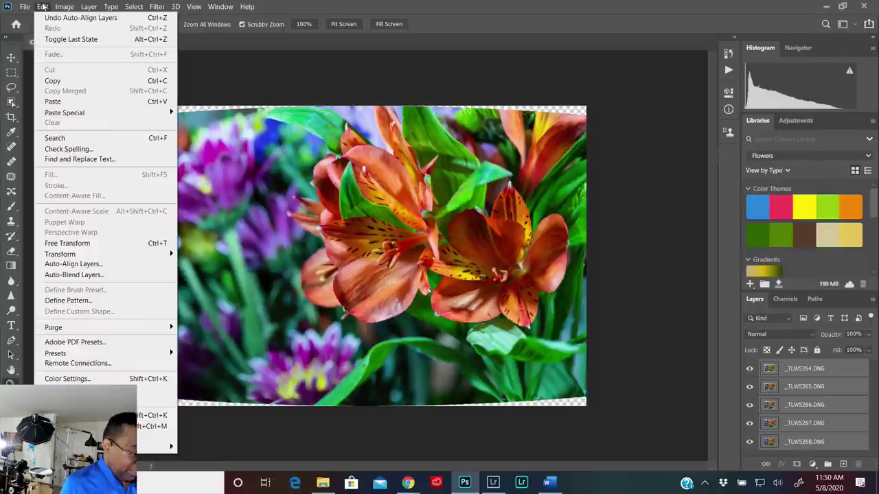
- Auto-Blend the aligned layers as Stack Images into one merged _TLW5264.DNG (merged) layer
left_click(83, 276)
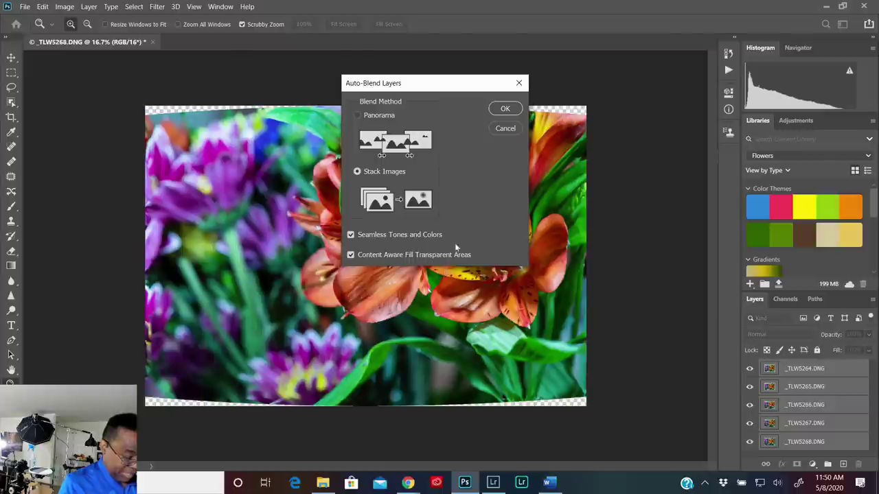
left_click(506, 109)
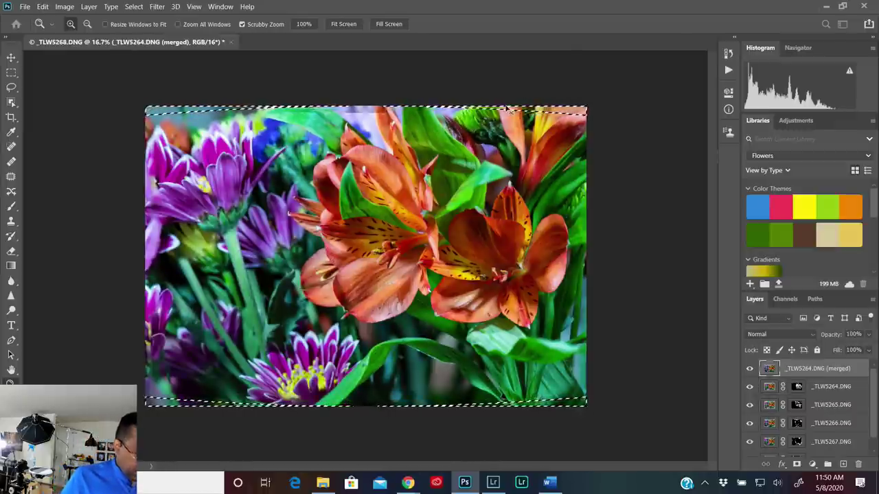
- Deselect, then zoom to 105% and pan across the stamens and left petals
key("ctrl+d")
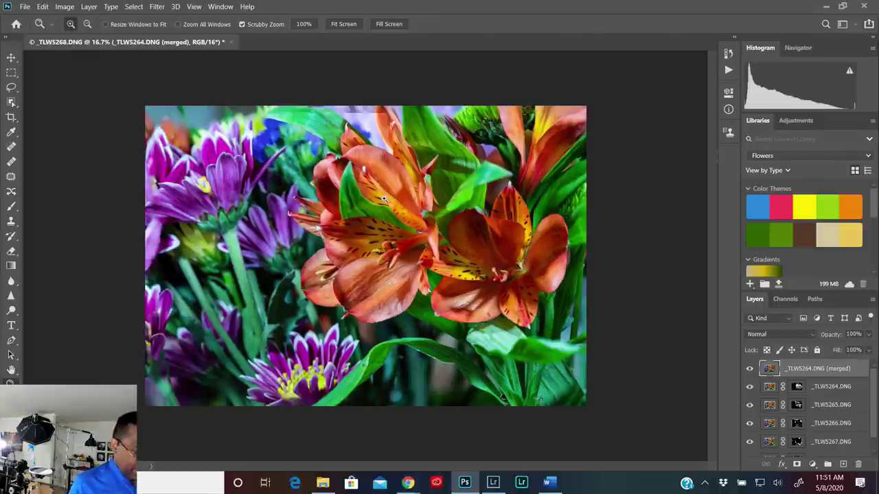
left_click_drag(383, 199, 451, 243)
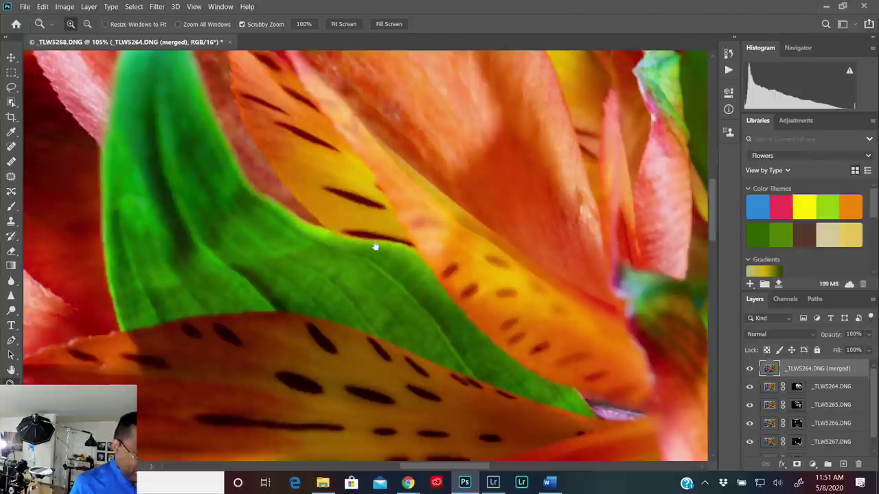
left_click_drag(375, 245, 375, 173)
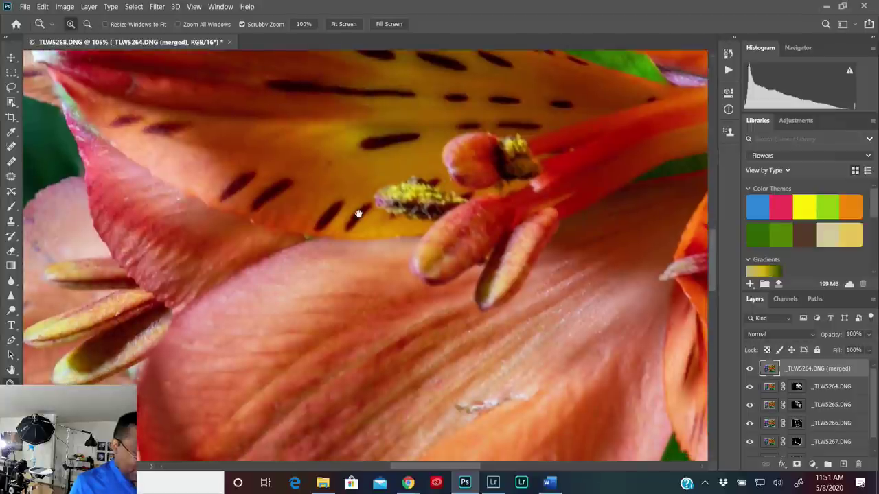
left_click_drag(364, 203, 260, 183)
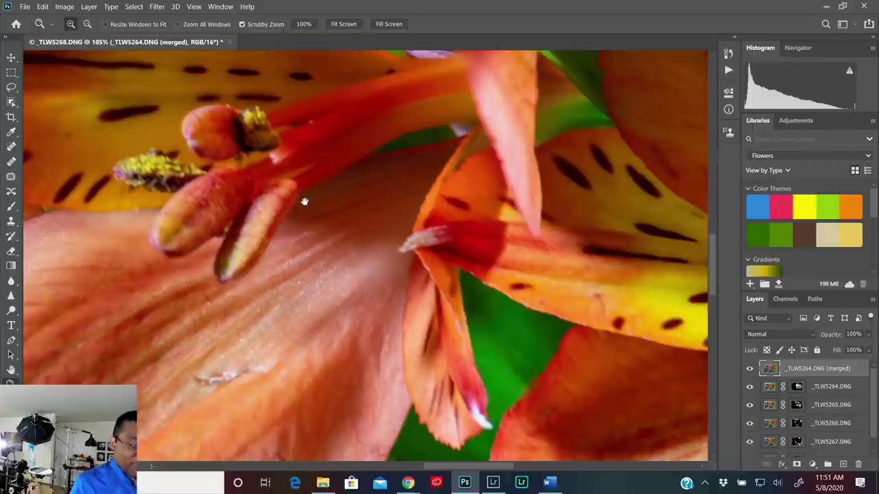
left_click_drag(432, 220, 409, 224)
- Zoom to 300% on the petal texture, then back out to 50%
left_click(347, 232)
left_click(348, 232)
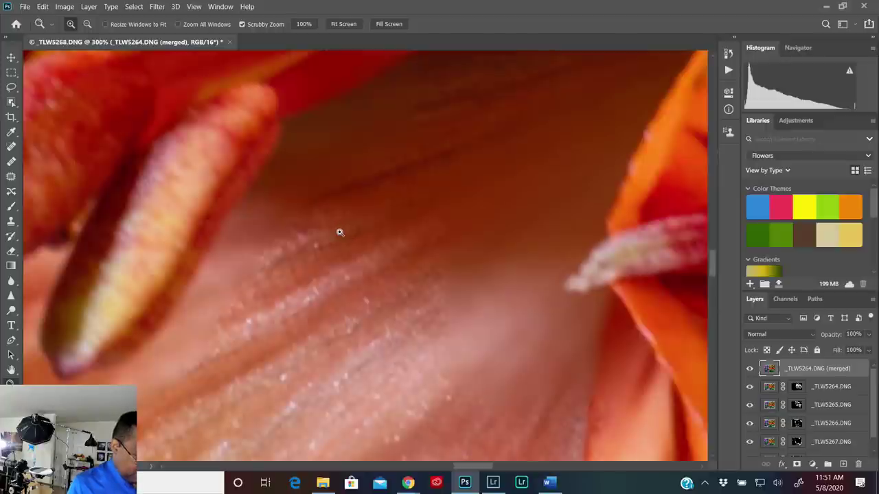
left_click(341, 234, "alt")
left_click(341, 235, "alt")
left_click(343, 236, "alt")
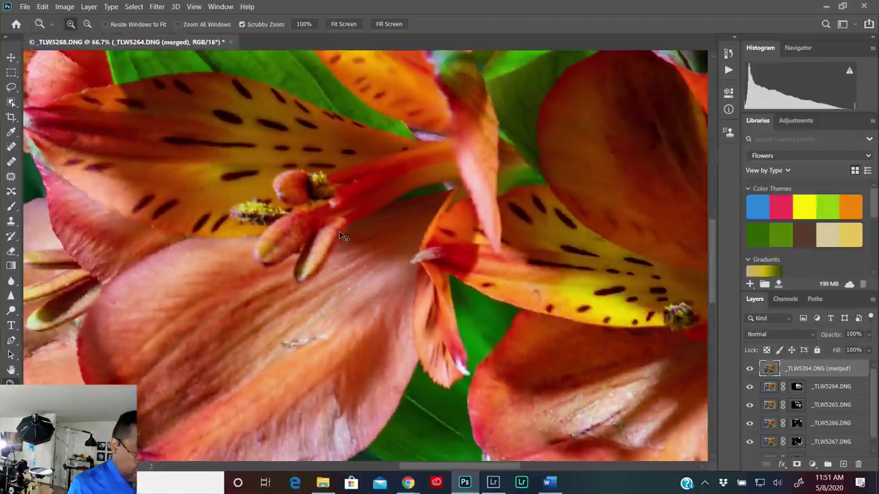
left_click(342, 237, "alt")
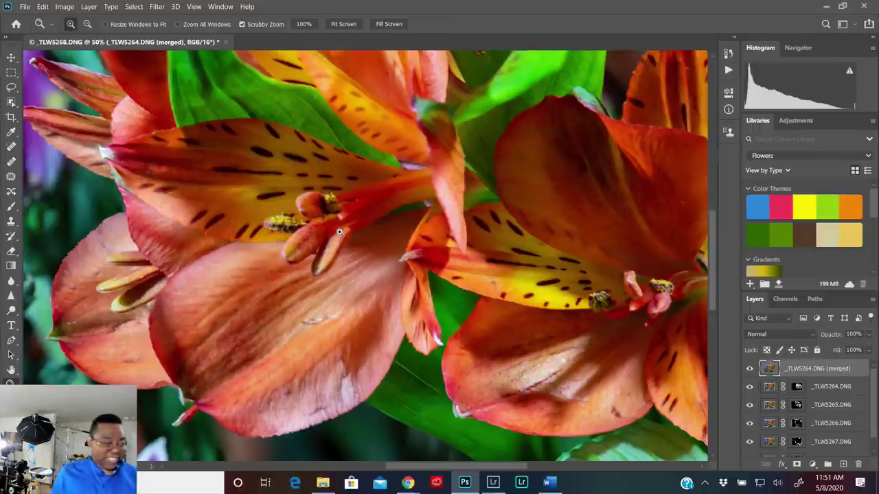
- Zoom out to 33.3%, close the File menu without saving, and bring up the Alt+Tab switcher
left_click(339, 232, "alt")
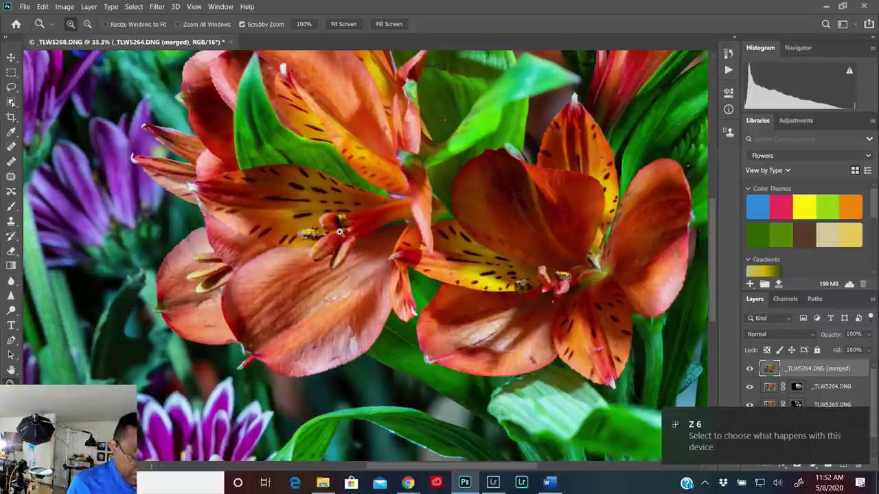
left_click(24, 6)
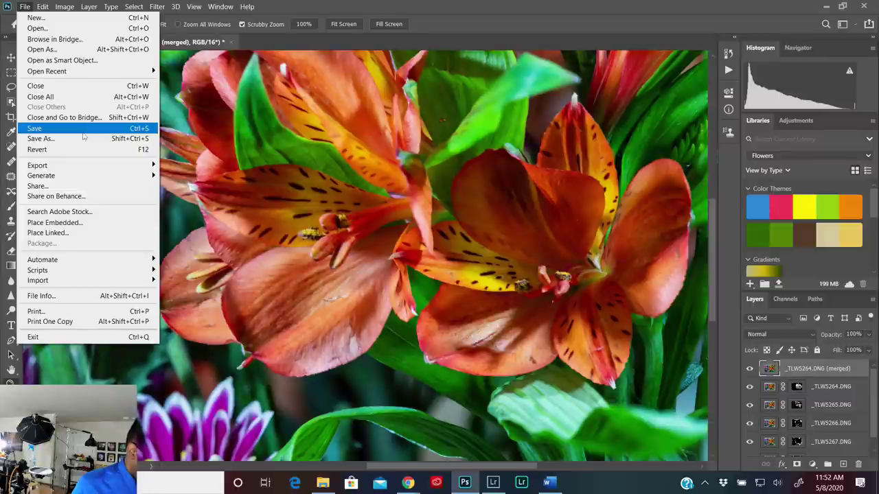
left_click(271, 178)
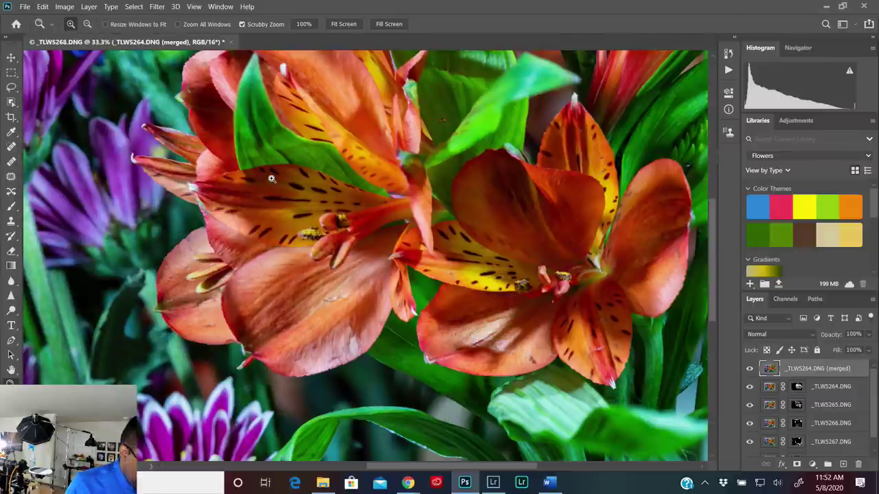
key("alt+Tab")
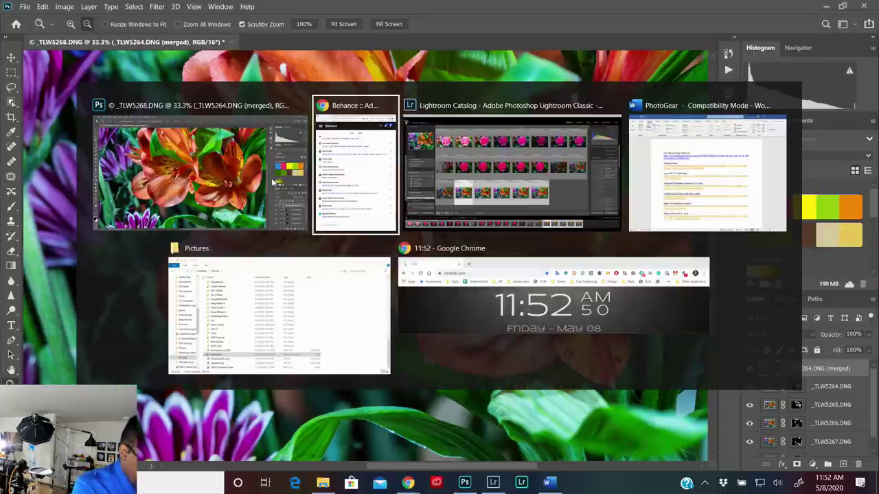
- Return to Lightroom Classic and start the Macro-PMC tethered capture session, accepting its settings
key("Tab")
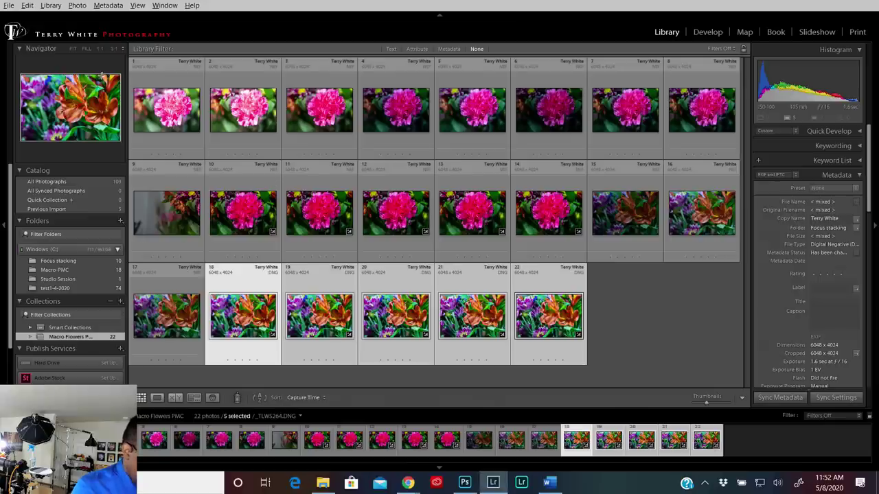
left_click(9, 5)
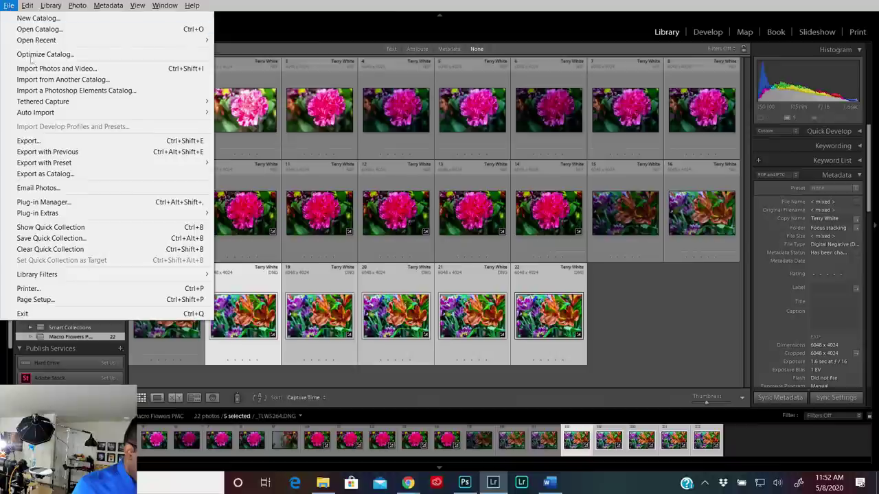
mouse_move(45, 103)
left_click(242, 106)
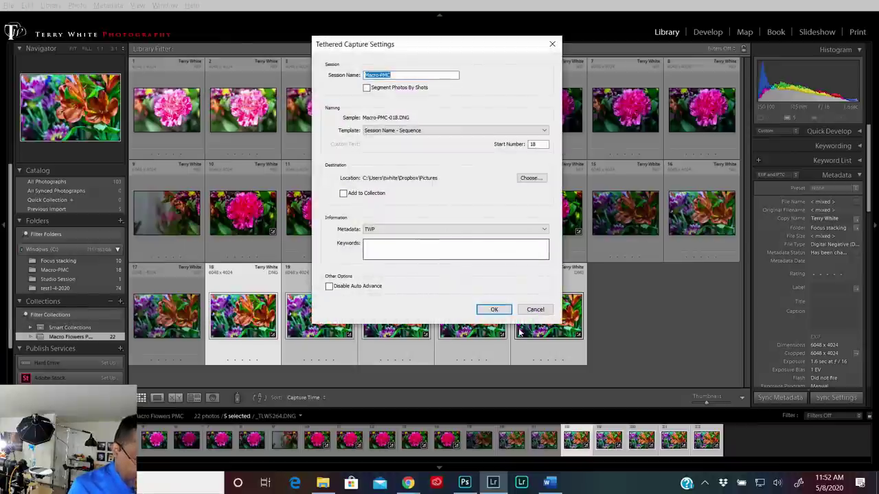
left_click(496, 310)
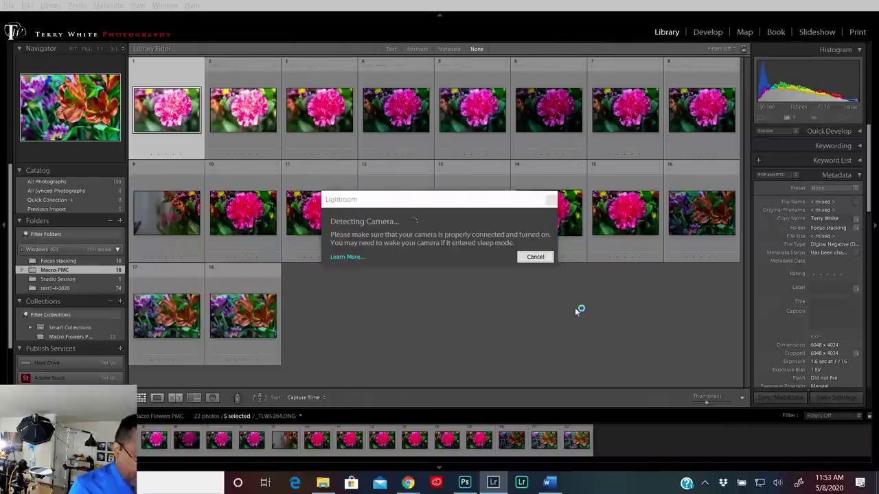